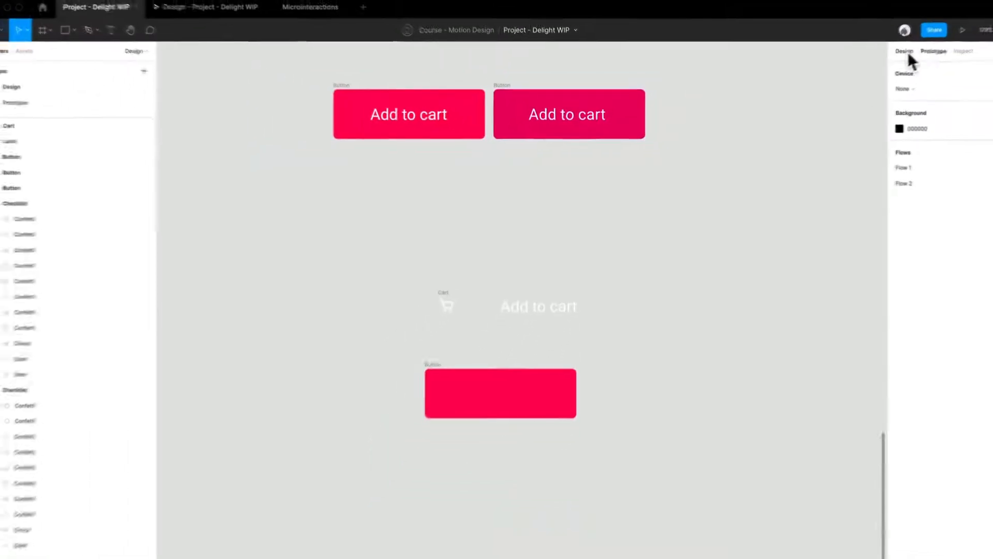
# Step: Move the darker button away from the red one and place a duplicate of the red button in the gap
pyautogui.click(518, 97)
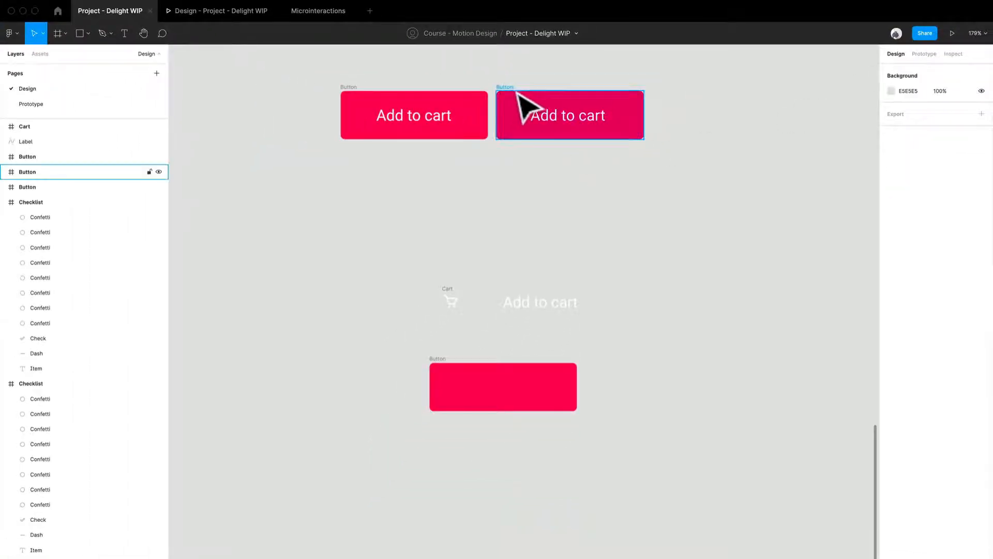
pyautogui.moveTo(518, 96); pyautogui.dragTo(708, 97)
pyautogui.click(432, 150)
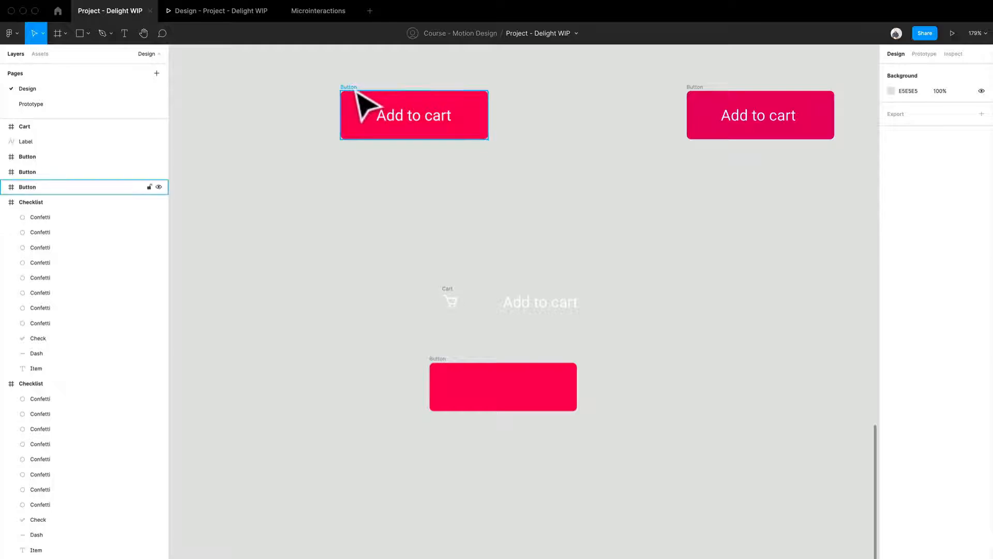
pyautogui.moveTo(357, 93); pyautogui.dragTo(397, 98)
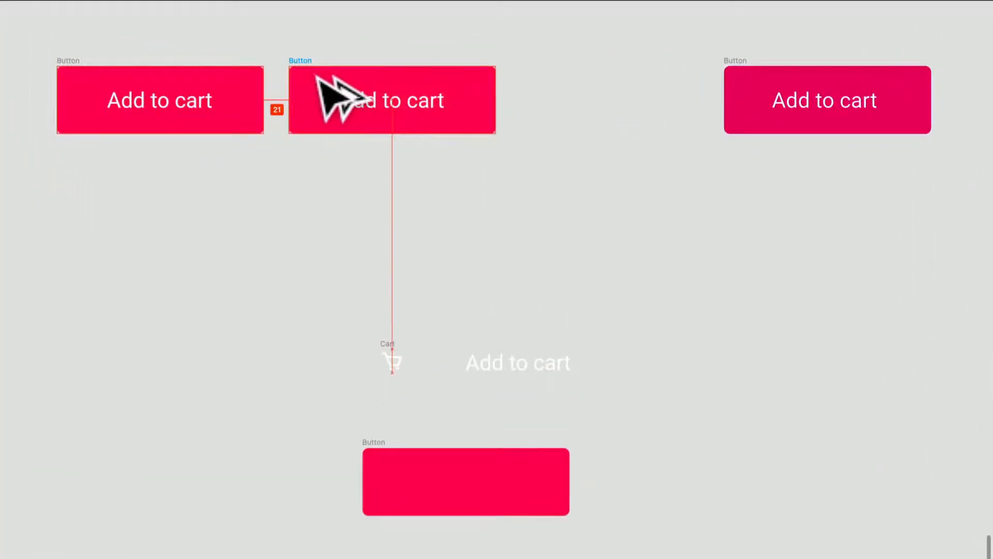
pyautogui.moveTo(317, 76); pyautogui.dragTo(317, 77)
pyautogui.click(334, 217)
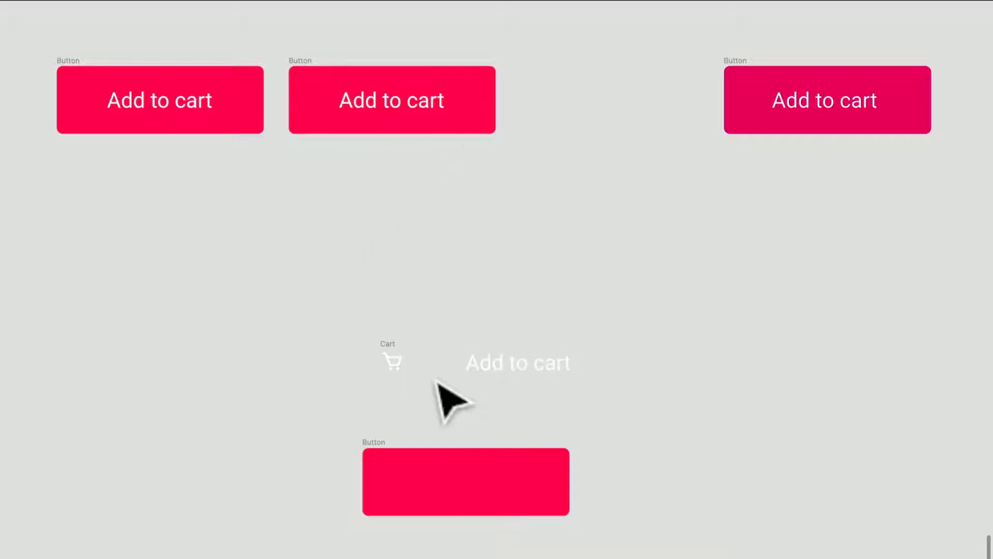
# Step: Place the cart icon inside the first red button before the label, and shift the label to the right to make room
pyautogui.moveTo(397, 360); pyautogui.dragTo(113, 209)
pyautogui.scroll(5, 111, 145)
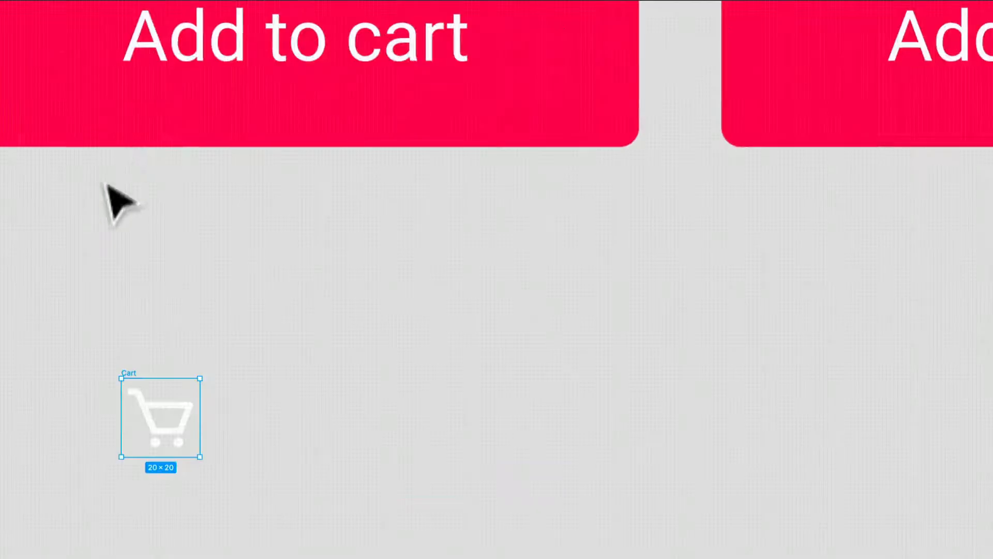
pyautogui.scroll(5, 105, 182)
pyautogui.hscroll(-3, 105, 182)
pyautogui.moveTo(331, 558); pyautogui.dragTo(237, 291)
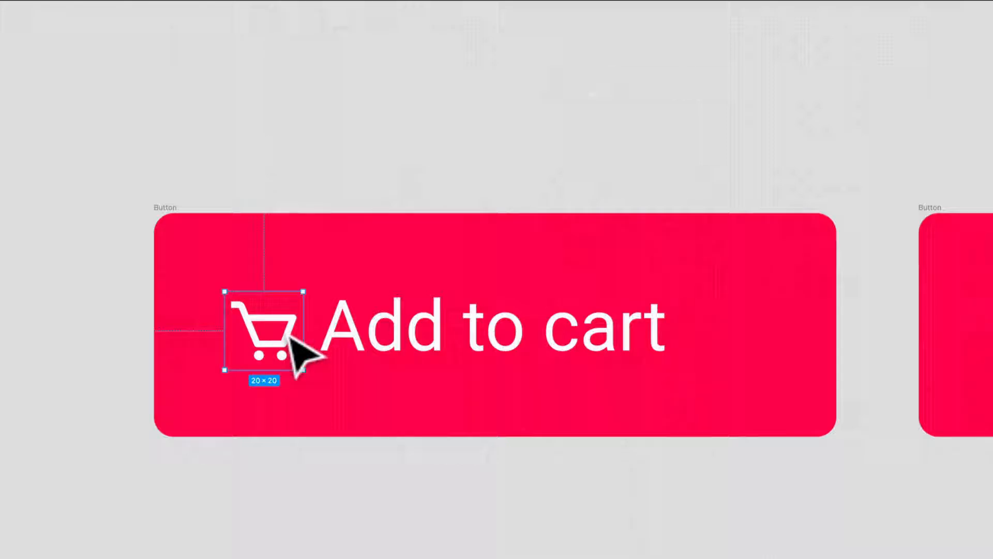
pyautogui.moveTo(289, 339); pyautogui.dragTo(310, 337)
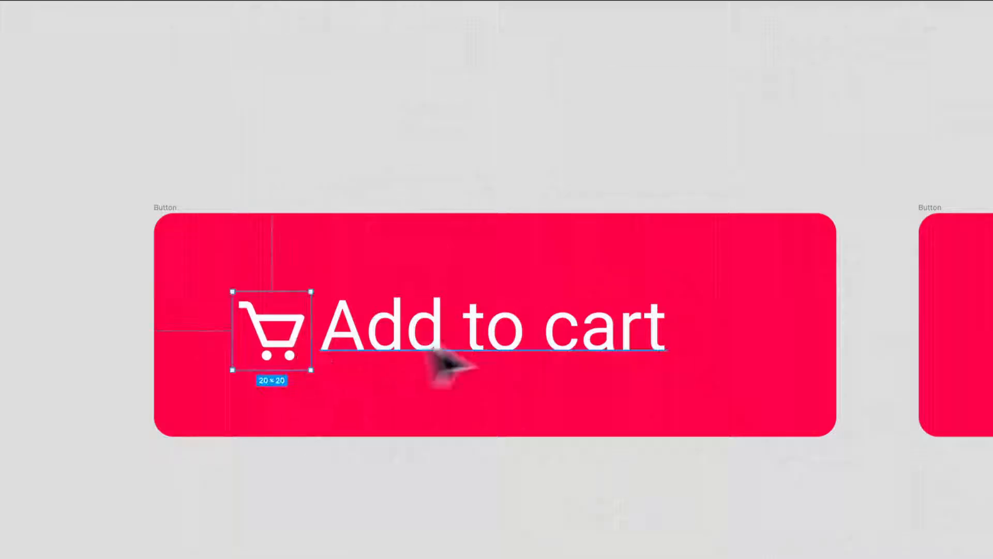
pyautogui.click(533, 357)
pyautogui.moveTo(533, 356); pyautogui.dragTo(592, 351)
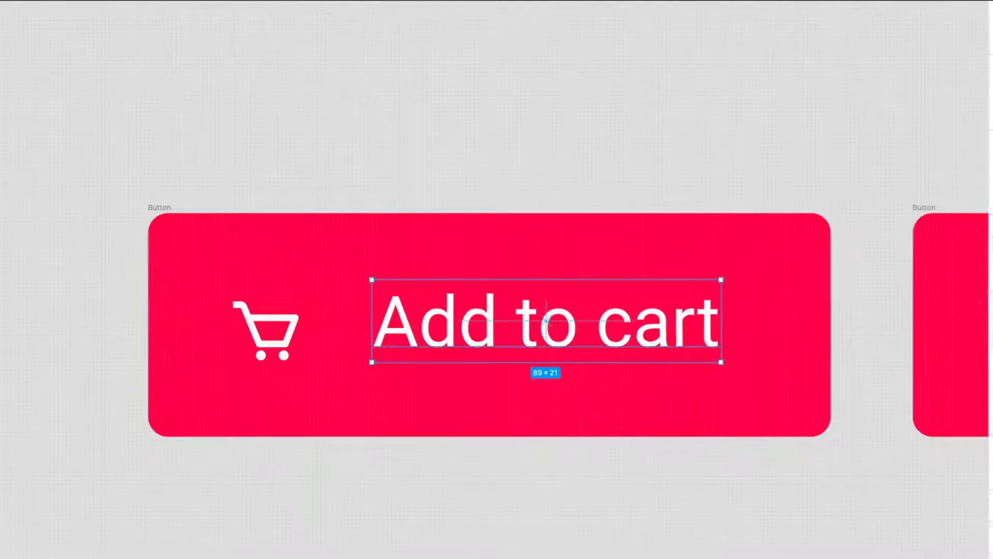
# Step: Set the label's line height to 100%, align its text to the middle, and center the label vertically in the button
pyautogui.click(895, 378)
pyautogui.write('1')
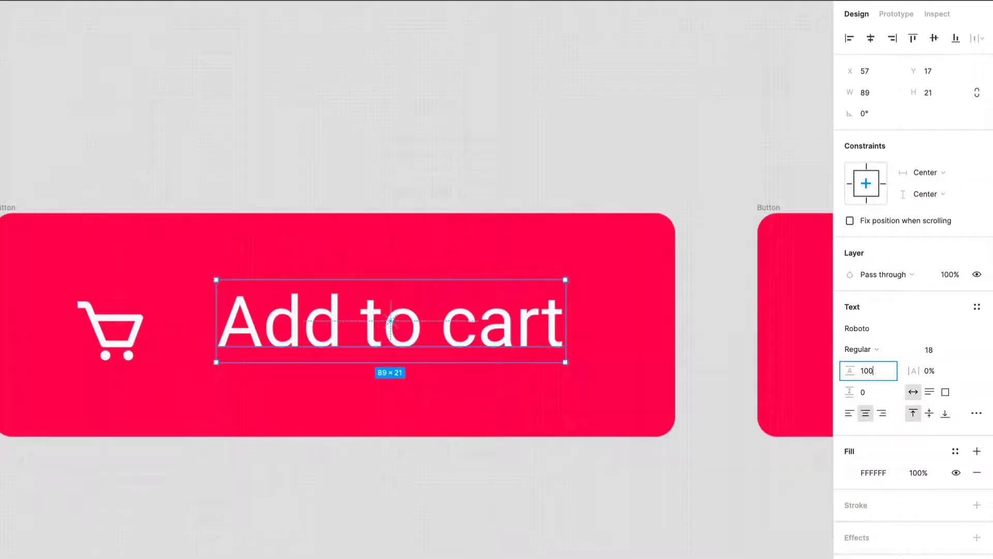
pyautogui.write('00')
pyautogui.press('Return')
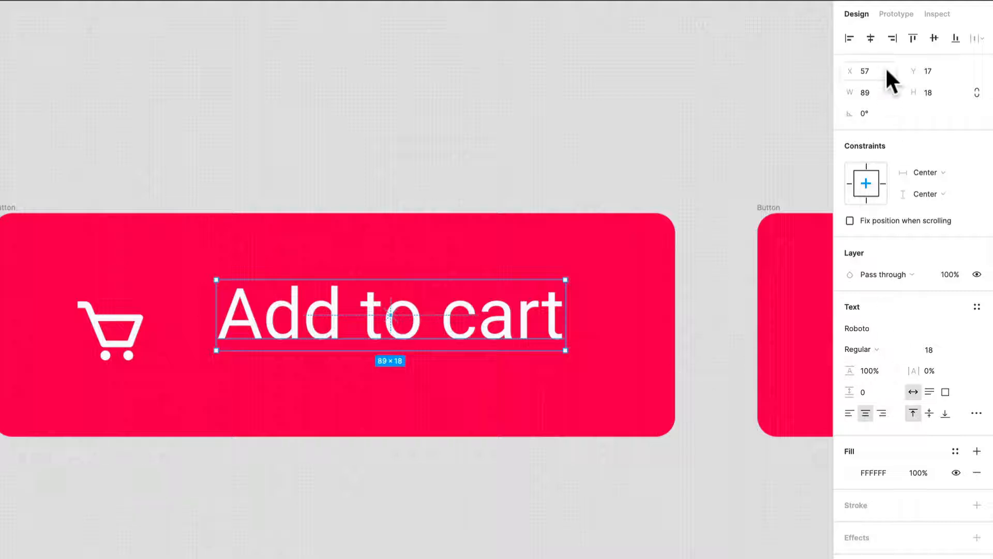
pyautogui.click(929, 414)
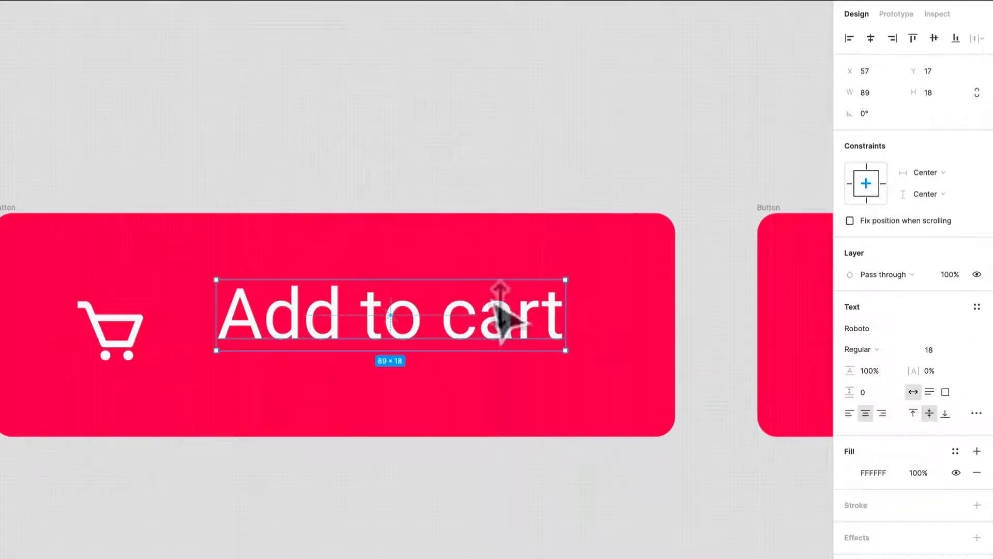
pyautogui.click(930, 40)
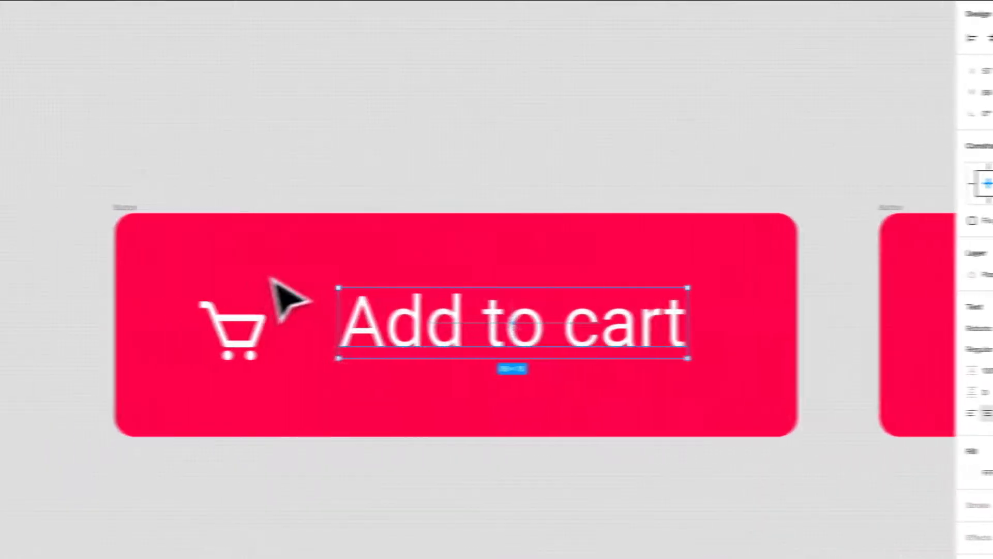
# Step: Adjust the cart icon's position inside the first button so it lines up vertically with the label
pyautogui.click(9, 218)
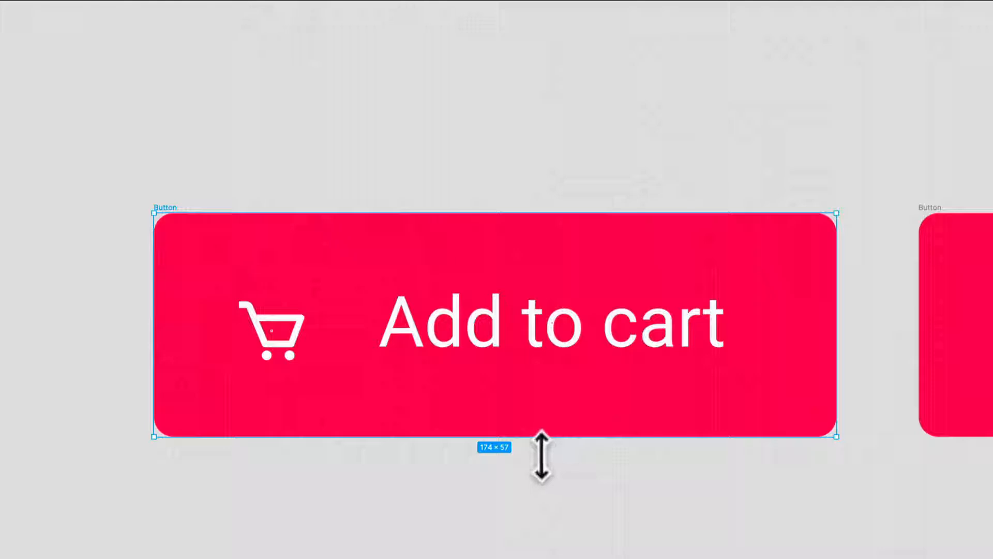
pyautogui.moveTo(542, 452); pyautogui.dragTo(542, 452)
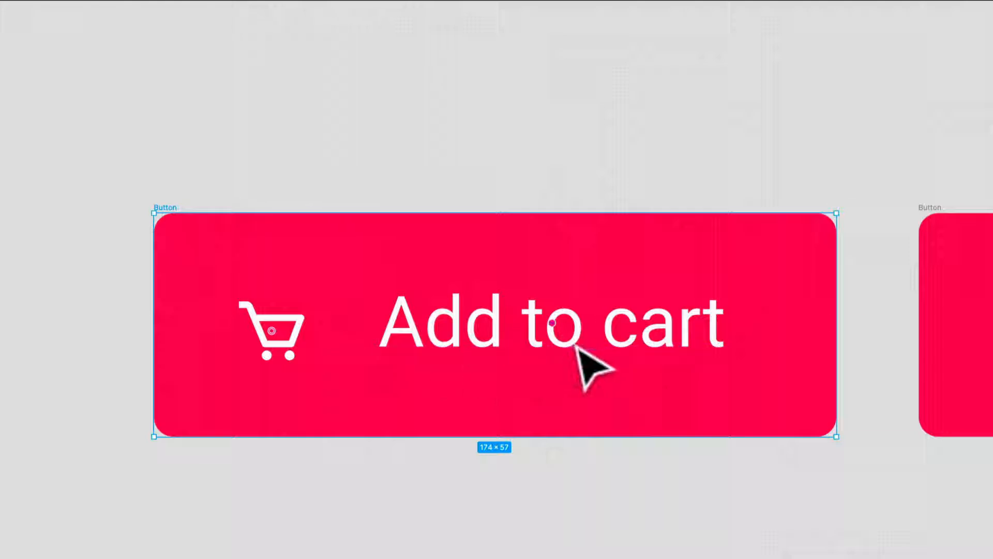
pyautogui.press('Down')
pyautogui.press('Up')
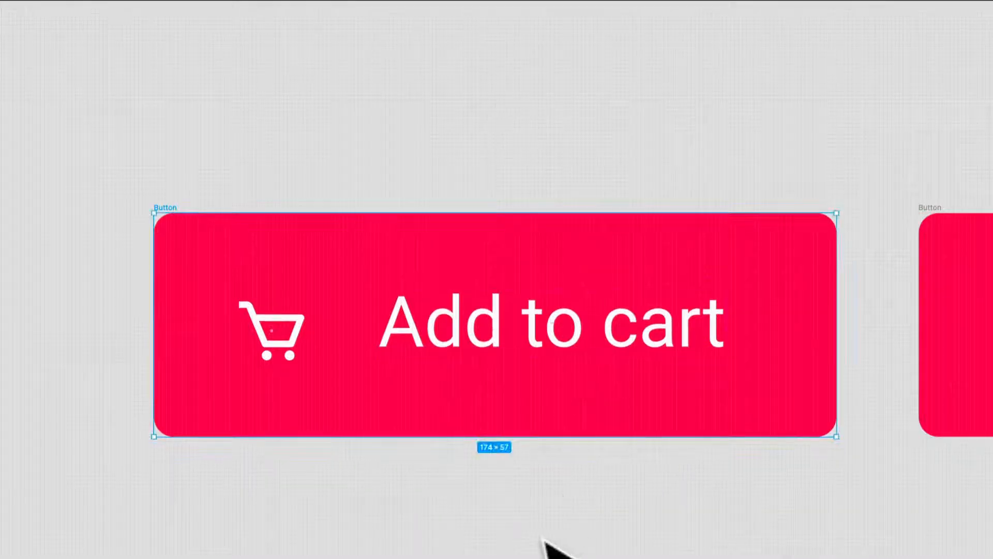
pyautogui.click(297, 358)
pyautogui.moveTo(298, 359)
pyautogui.mouseDown()
pyautogui.moveTo(288, 323)
pyautogui.moveTo(290, 341)
pyautogui.mouseUp()
pyautogui.scroll(5, 304, 361)
pyautogui.scroll(-5, 311, 373)
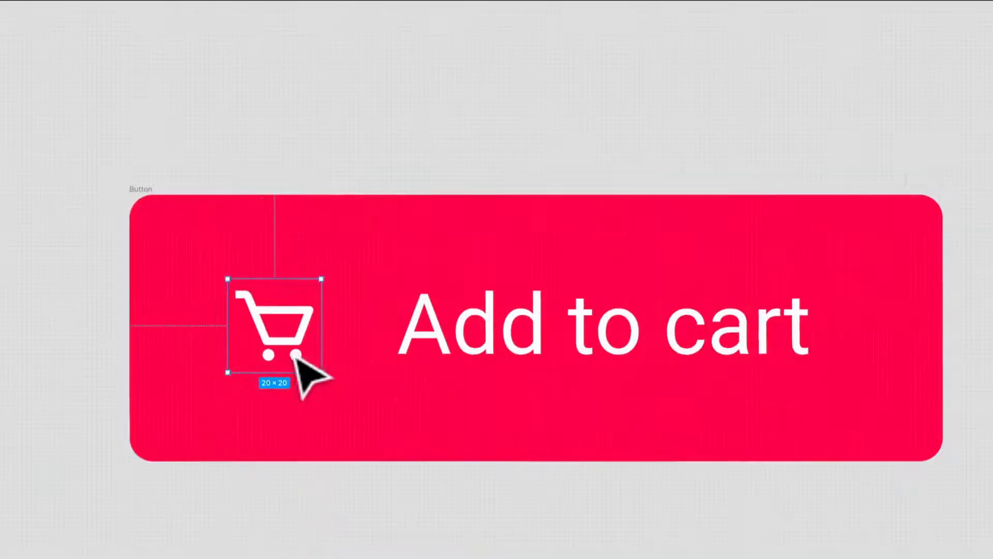
# Step: Set the horizontal spacing between the cart icon and the label to 8
pyautogui.click(509, 339)
pyautogui.keyDown('shift'); pyautogui.click(274, 347); pyautogui.keyUp('shift')
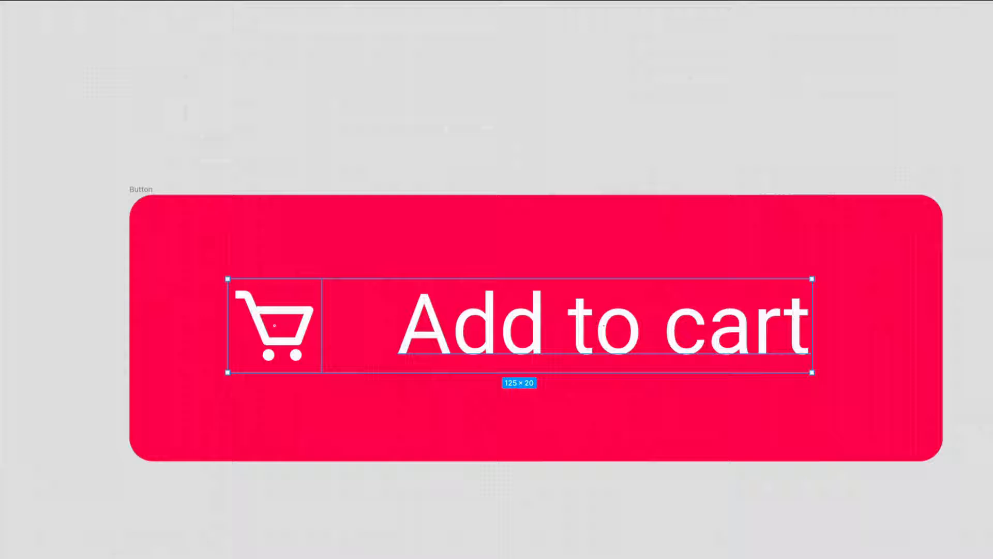
pyautogui.click(890, 154)
pyautogui.write('12')
pyautogui.press('Return')
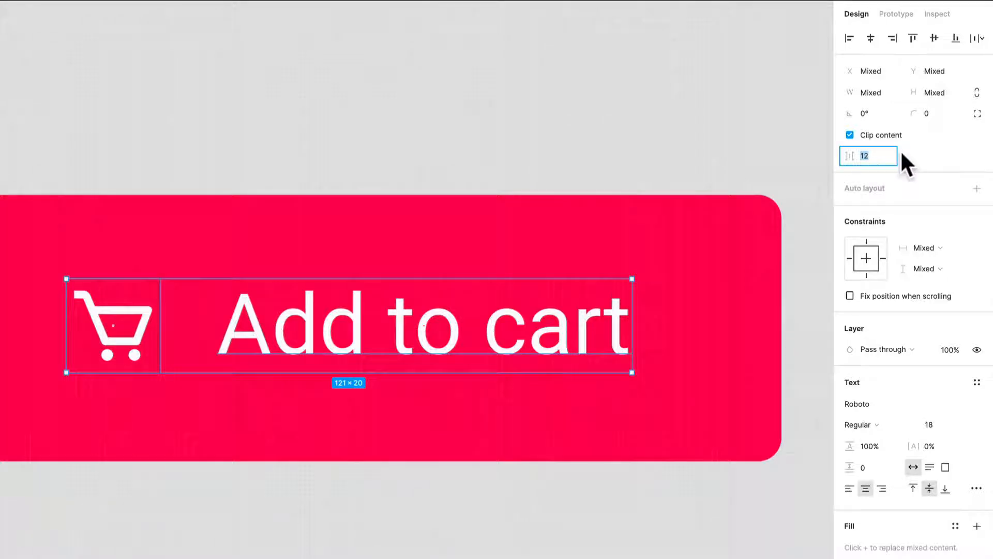
pyautogui.write('8')
pyautogui.press('Return')
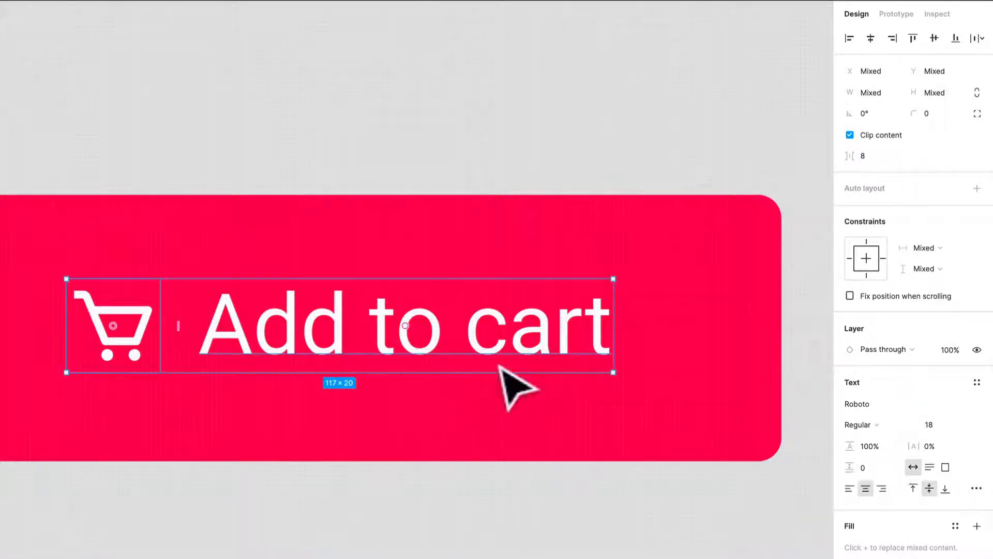
# Step: Move the cart icon and label together horizontally so they sit centered in the first button
pyautogui.moveTo(521, 359)
pyautogui.mouseDown()
pyautogui.moveTo(578, 358)
pyautogui.moveTo(540, 357)
pyautogui.mouseUp()
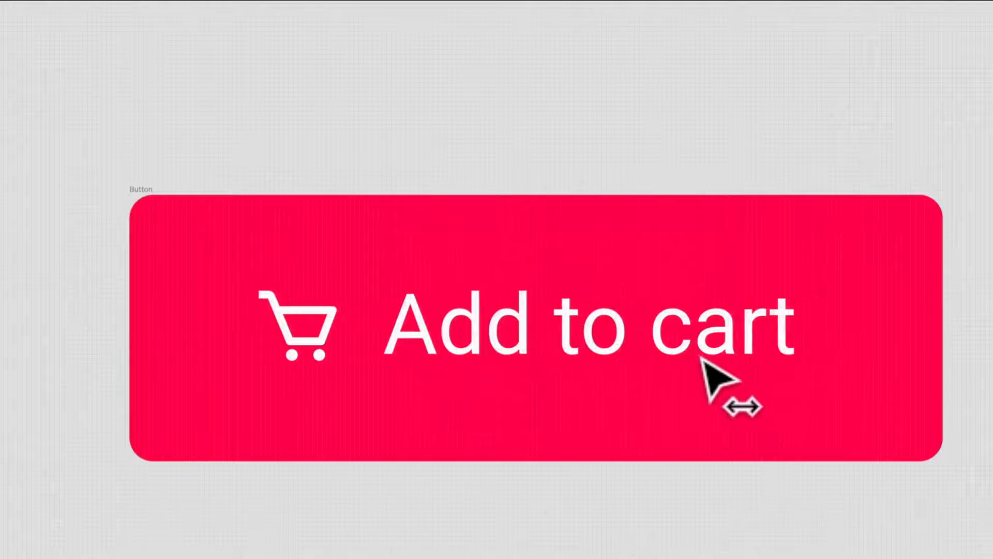
pyautogui.moveTo(701, 359); pyautogui.dragTo(717, 361)
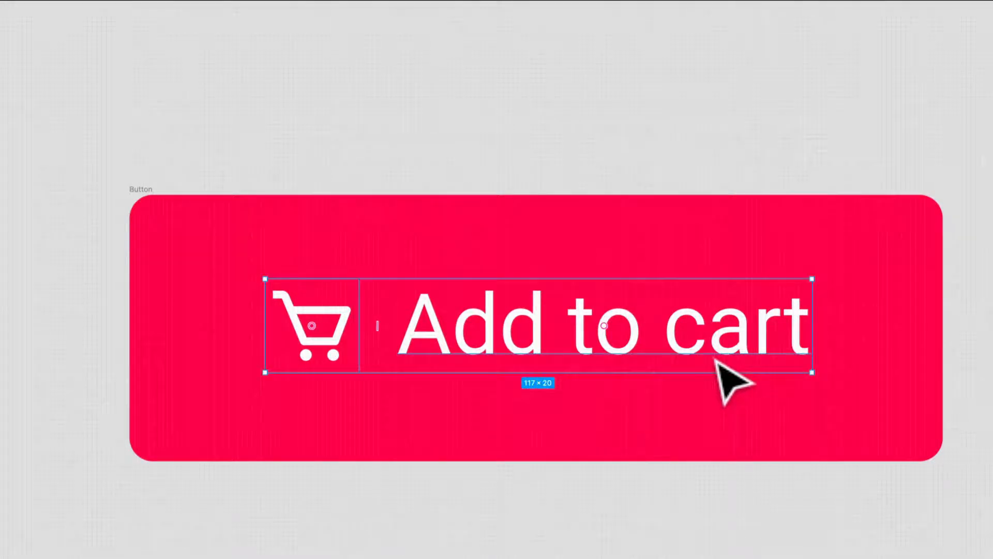
pyautogui.scroll(-2, 715, 361)
pyautogui.click(673, 505)
pyautogui.scroll(-3, 673, 505)
pyautogui.moveTo(699, 530); pyautogui.dragTo(422, 558)
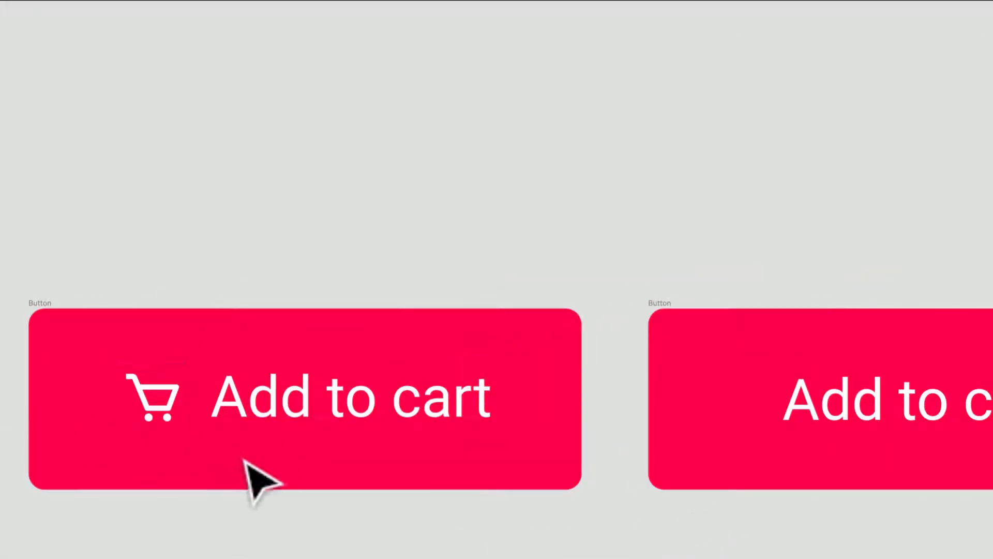
pyautogui.scroll(-1, 254, 482)
# Step: Delete the red button without a cart icon, the loose outlined label, and the blank red button
pyautogui.click(585, 354)
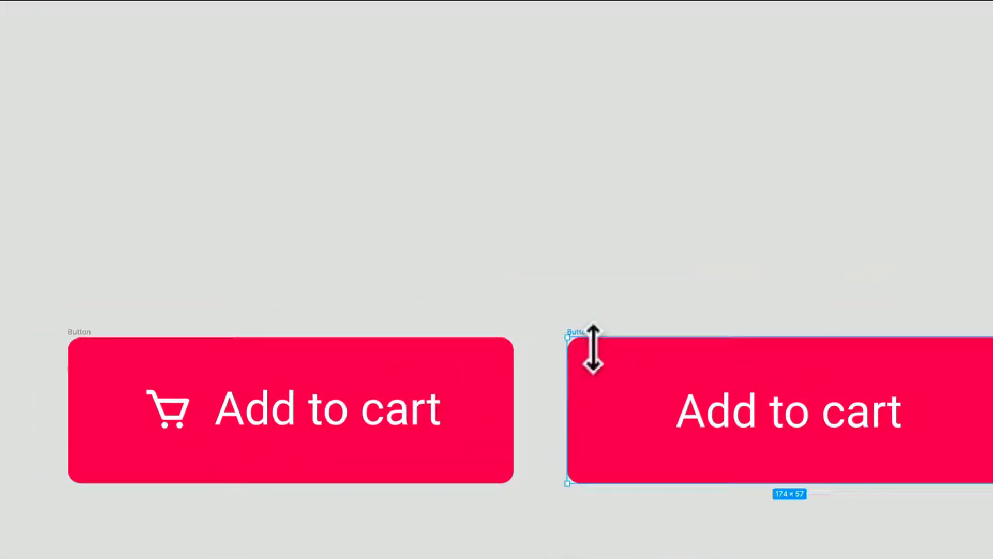
pyautogui.press('Delete')
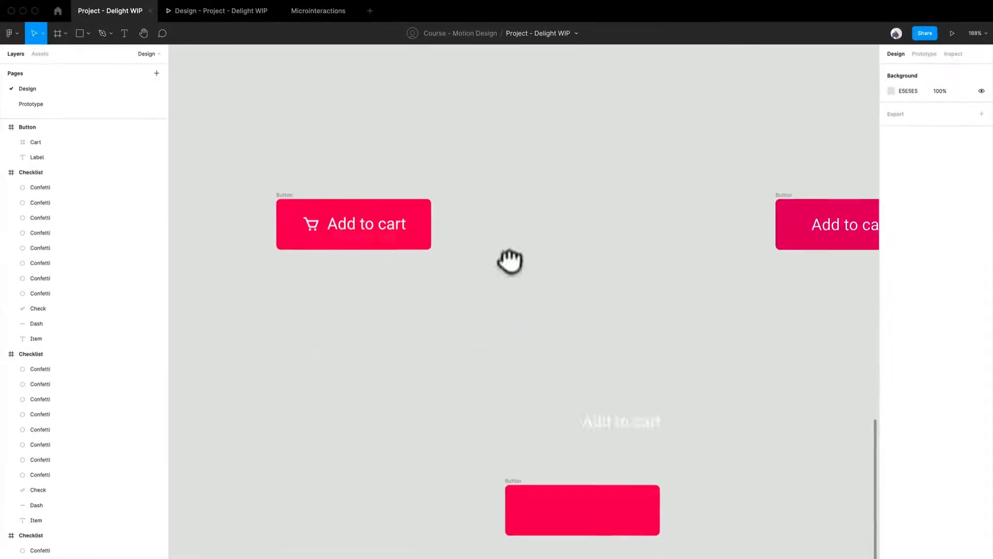
pyautogui.moveTo(442, 344); pyautogui.dragTo(729, 556)
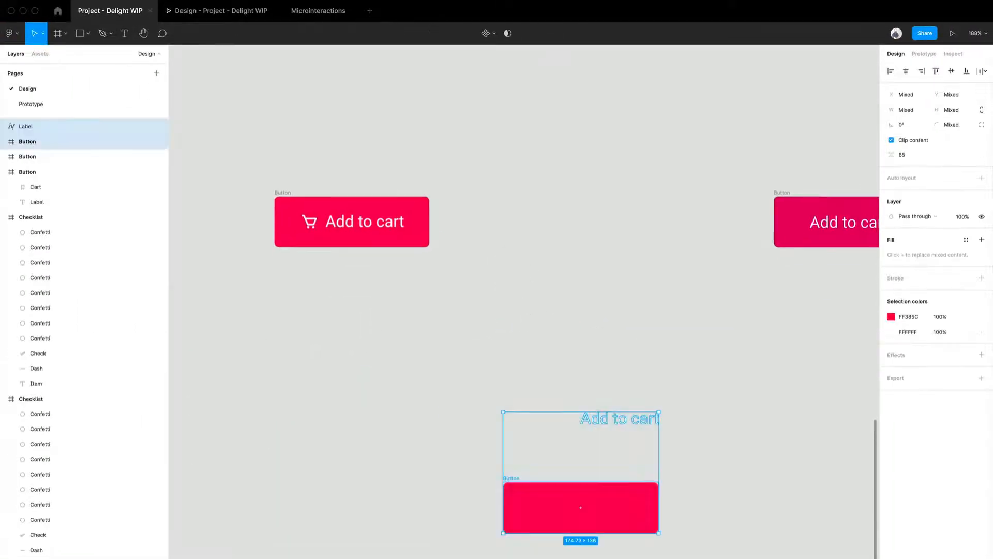
pyautogui.press('Delete')
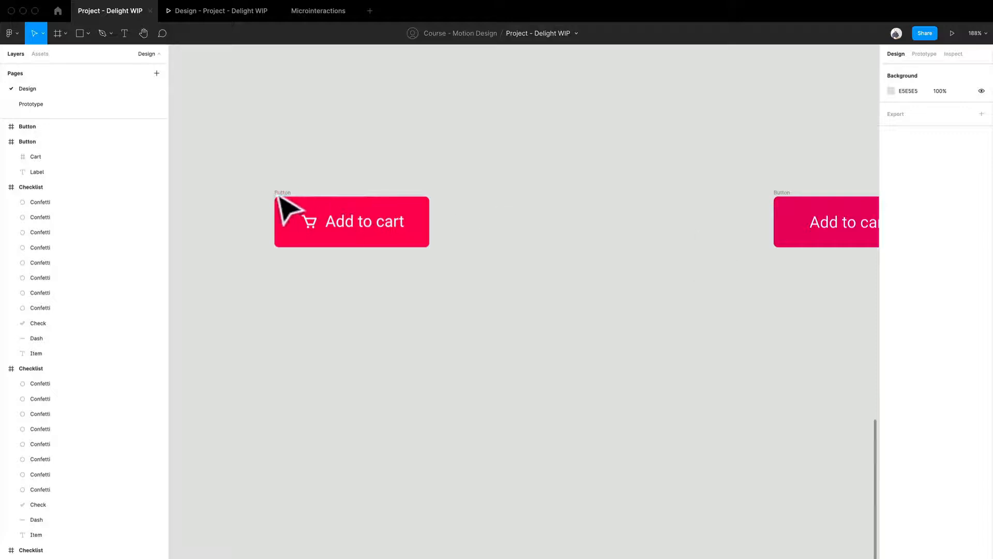
# Step: Duplicate the cart button to its right and fill the copy with the DA0964 color sampled from the old darker button
pyautogui.moveTo(292, 210); pyautogui.dragTo(466, 211)
pyautogui.click(528, 348)
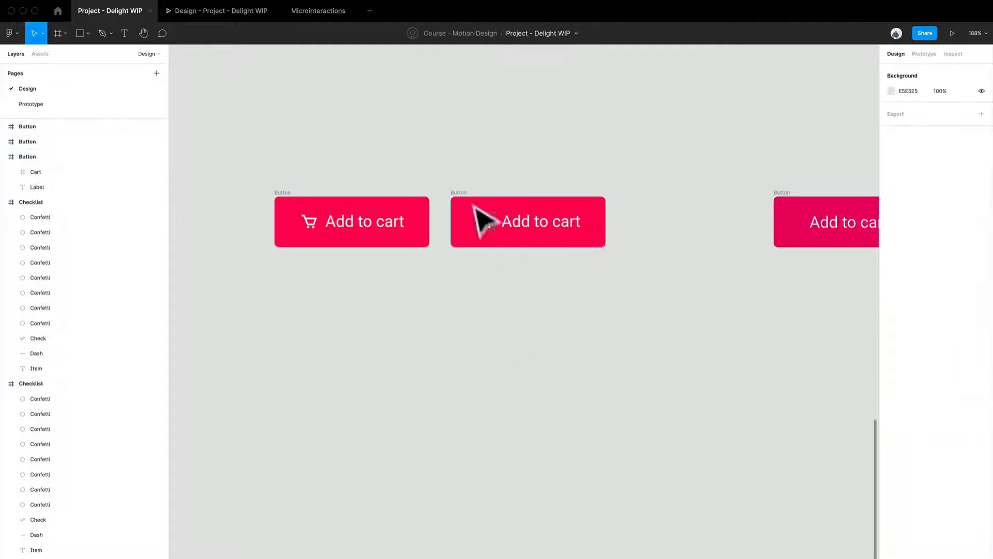
pyautogui.click(473, 214)
pyautogui.moveTo(638, 291); pyautogui.dragTo(503, 318)
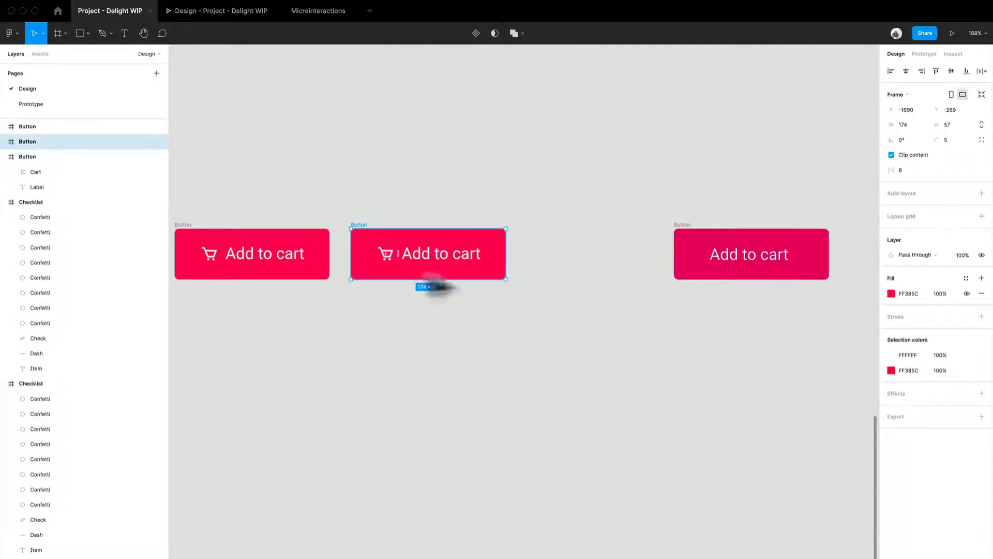
pyautogui.press('i')
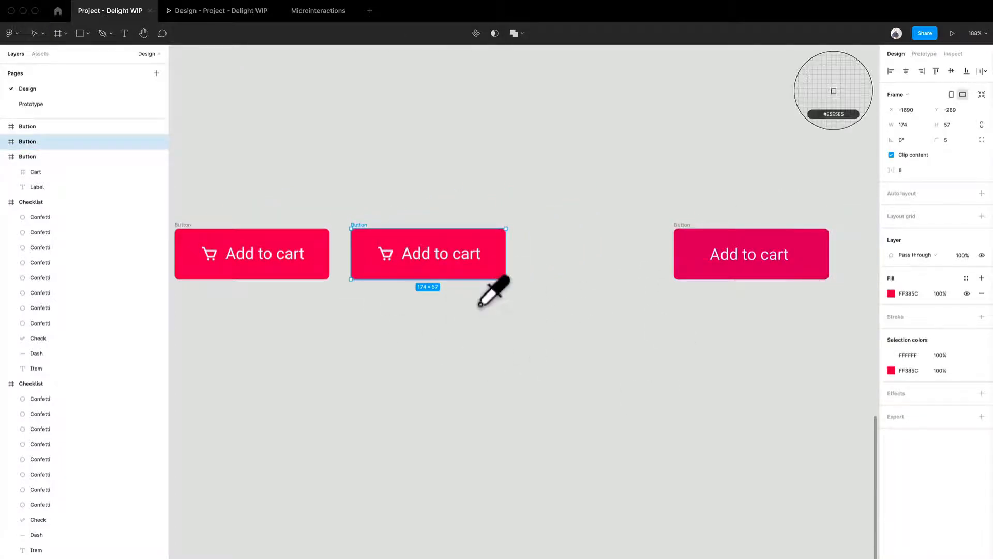
pyautogui.click(682, 256)
pyautogui.click(638, 281)
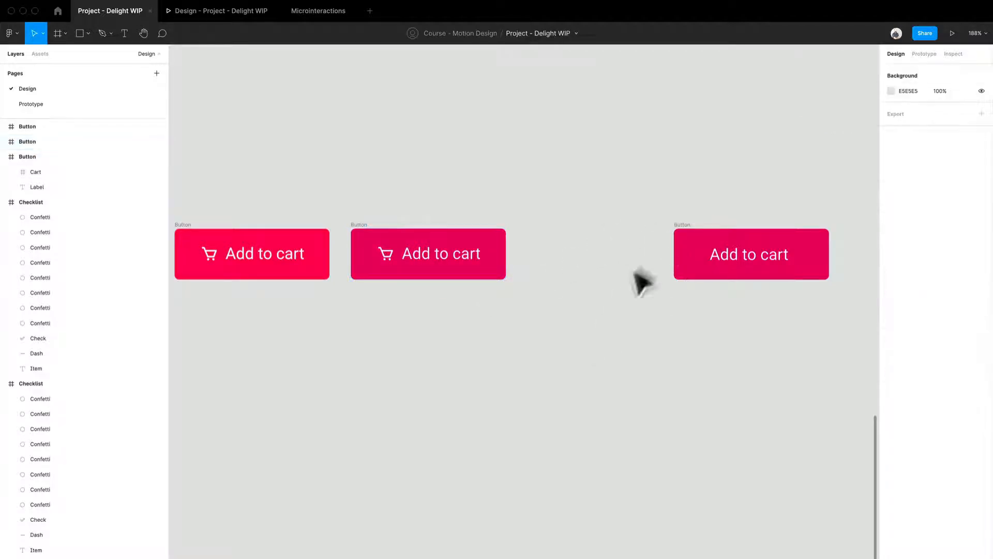
# Step: Delete the old darker button that has no cart icon
pyautogui.click(681, 233)
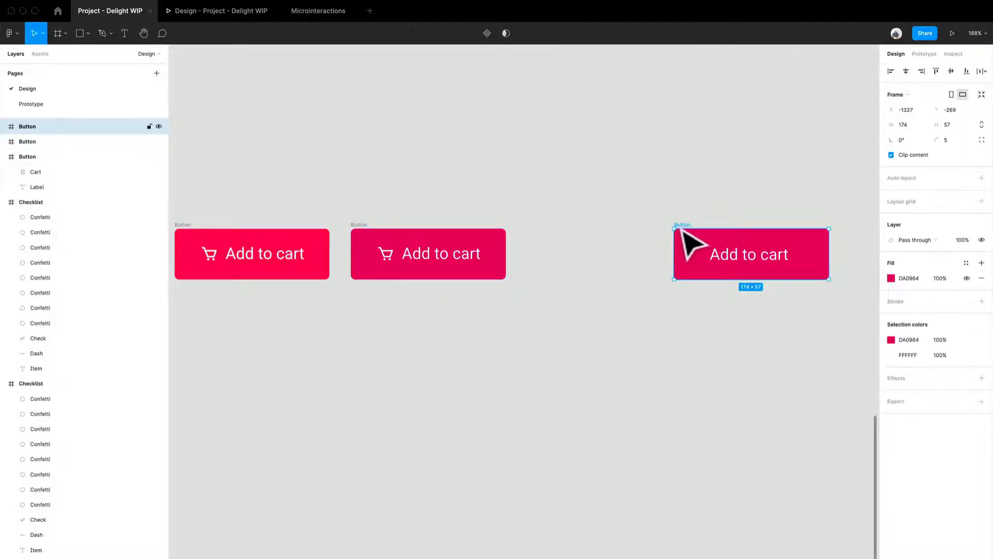
pyautogui.press('Delete')
pyautogui.hscroll(-5, 533, 336)
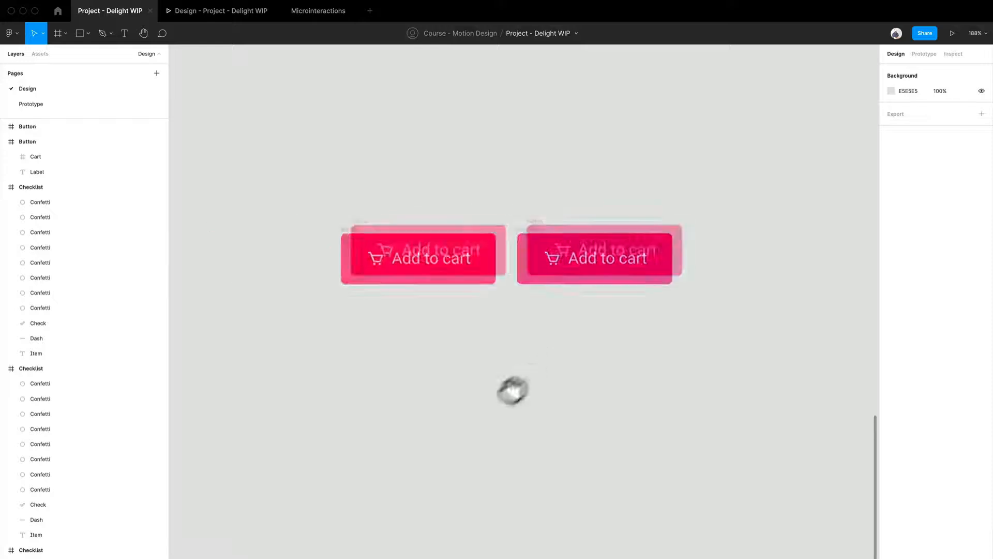
pyautogui.moveTo(513, 391); pyautogui.dragTo(491, 408)
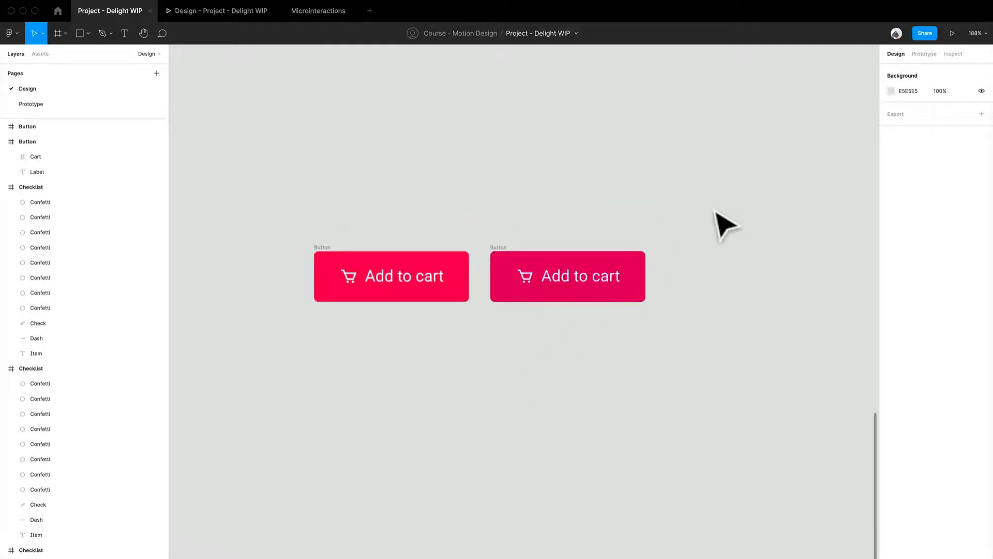
# Step: Switch to prototype settings and place a duplicate of the darker cart button to its right
pyautogui.click(924, 55)
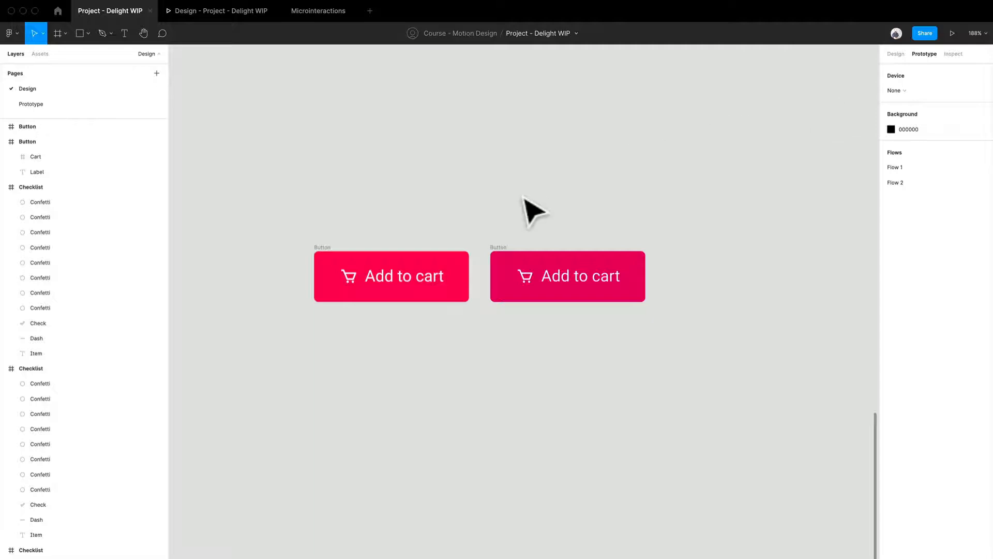
pyautogui.moveTo(502, 257); pyautogui.dragTo(679, 276)
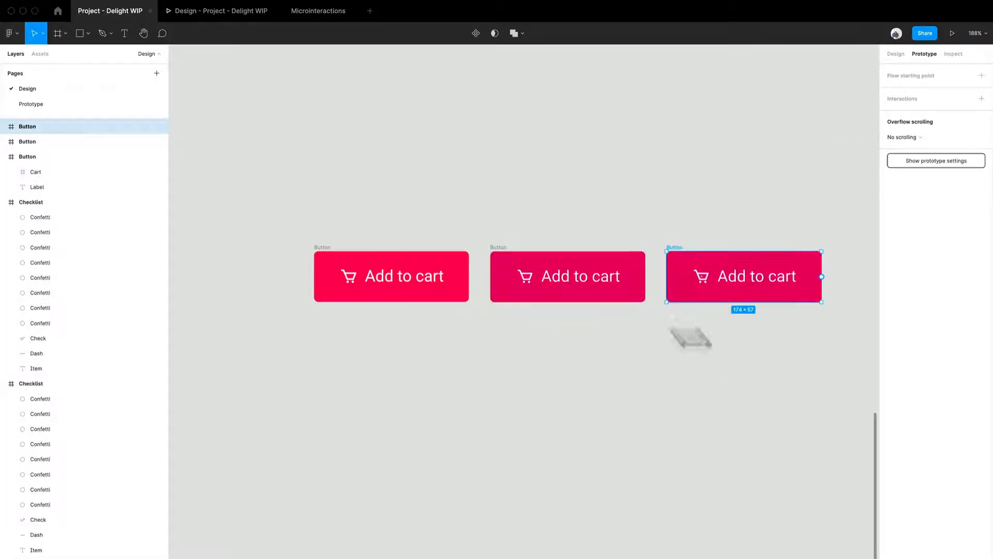
# Step: Try to shrink the third Add to cart button to 164 × 53 along with its frame's corner proportions
pyautogui.moveTo(714, 372); pyautogui.dragTo(609, 364)
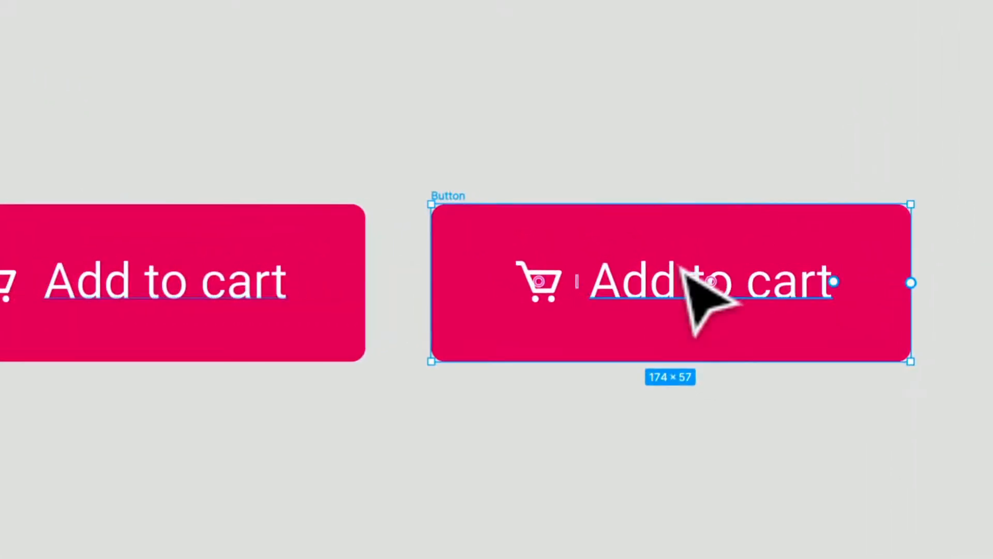
pyautogui.moveTo(680, 266); pyautogui.dragTo(558, 273)
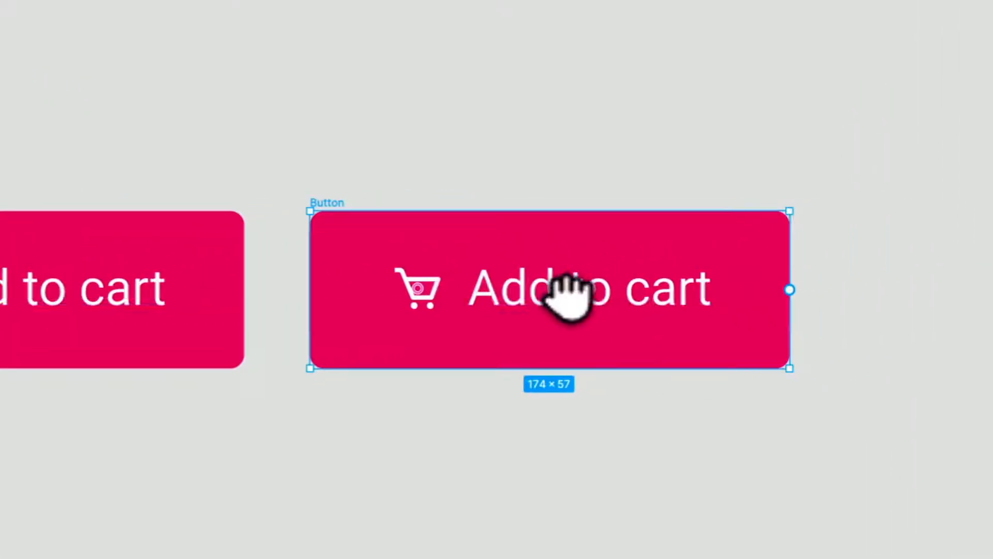
pyautogui.moveTo(791, 208); pyautogui.dragTo(775, 217)
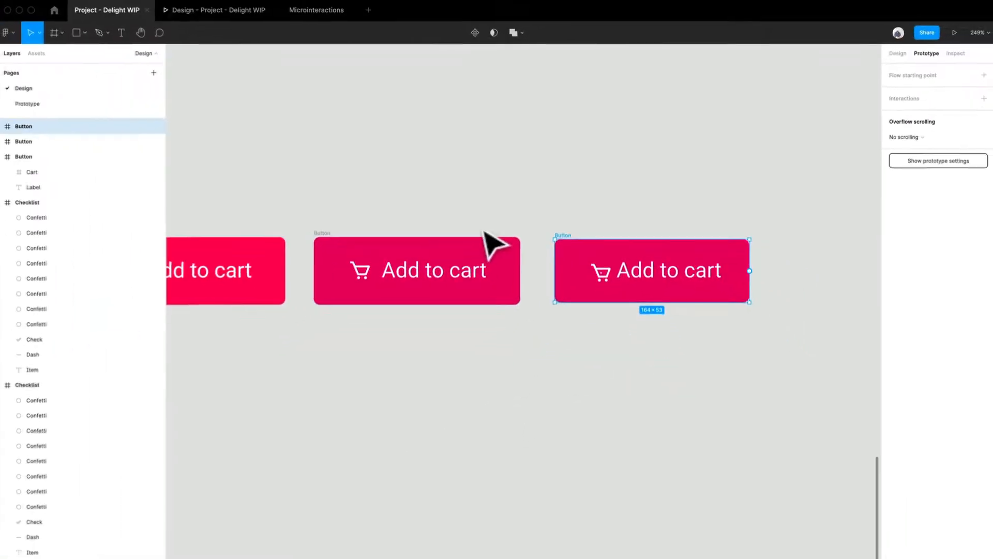
pyautogui.hscroll(-1, 494, 162)
pyautogui.scroll(-1, 494, 162)
pyautogui.click(523, 153)
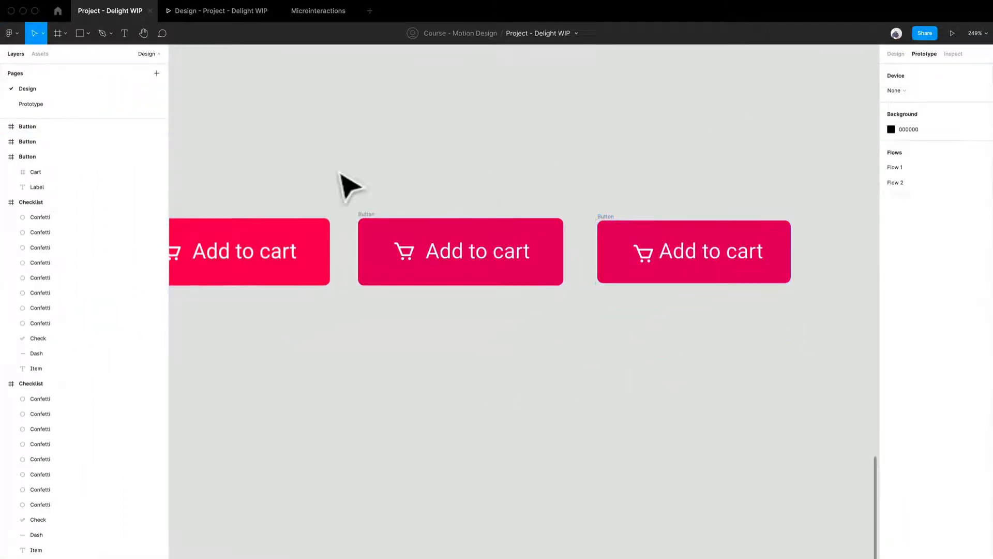
pyautogui.click(606, 225)
pyautogui.press('Escape')
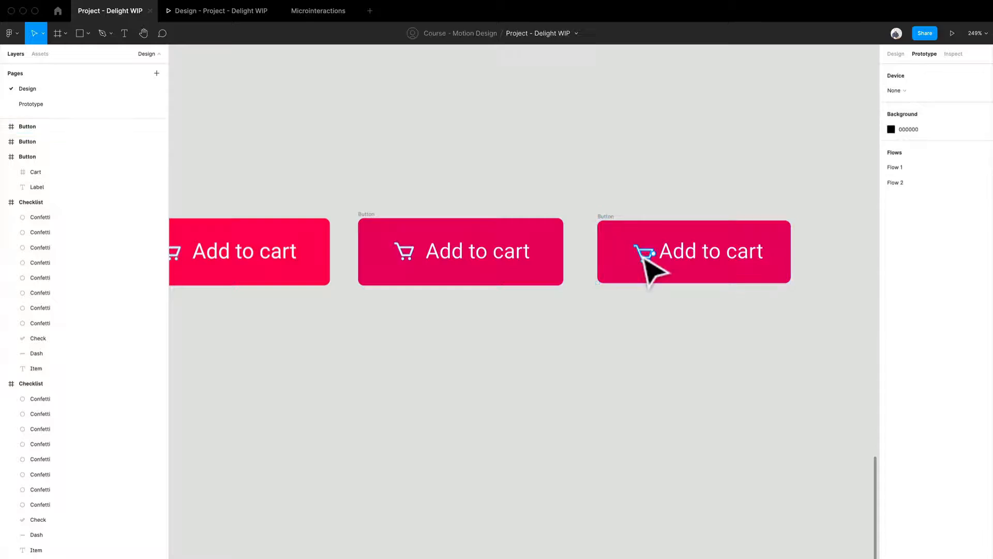
pyautogui.click(644, 255)
pyautogui.hscroll(2, 721, 339)
pyautogui.scroll(1, 721, 339)
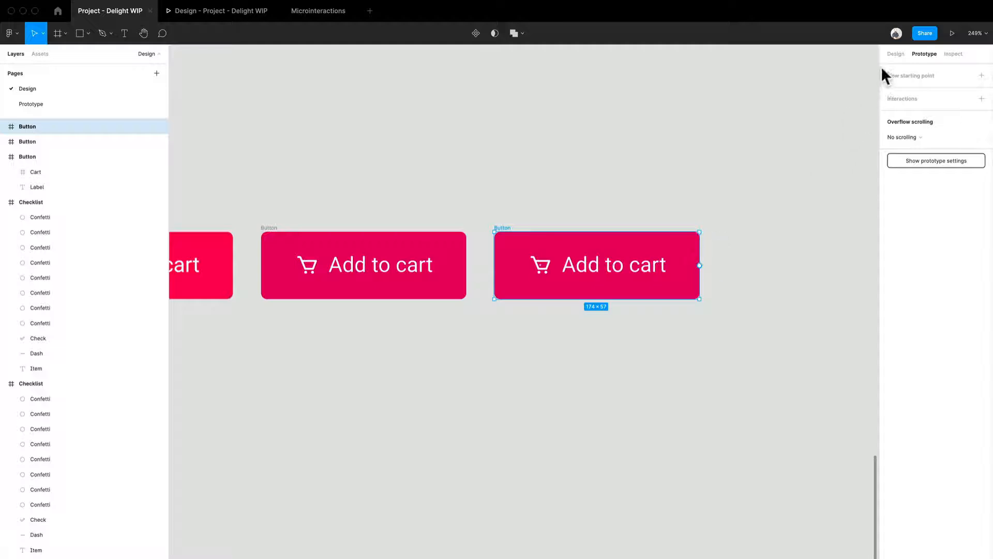
# Step: Switch to the design settings and shrink the third button's frame to 160 × 53 about its center without shifting the icon and label
pyautogui.click(895, 53)
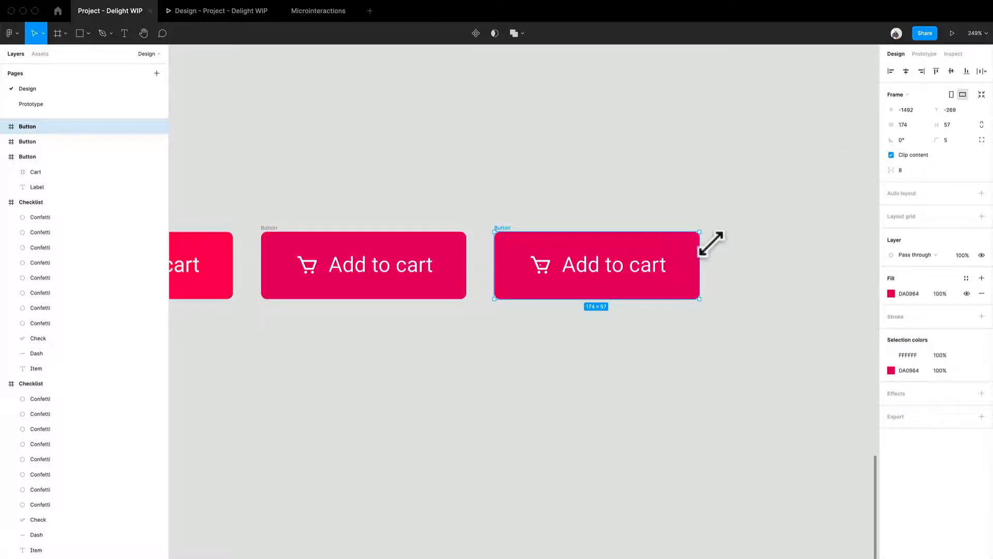
pyautogui.moveTo(709, 245)
pyautogui.mouseDown()
pyautogui.moveTo(682, 260)
pyautogui.moveTo(732, 243)
pyautogui.moveTo(705, 264)
pyautogui.mouseUp()
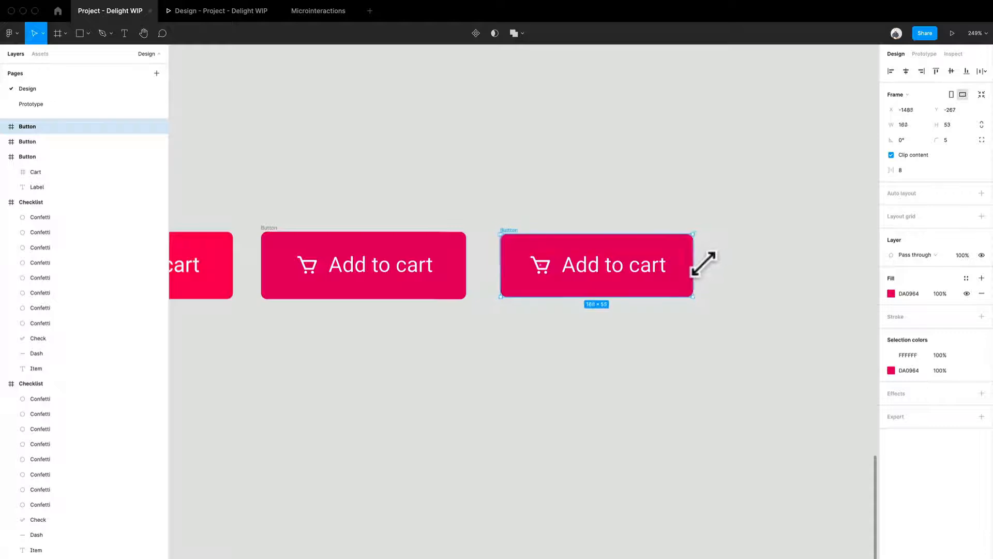
pyautogui.click(716, 401)
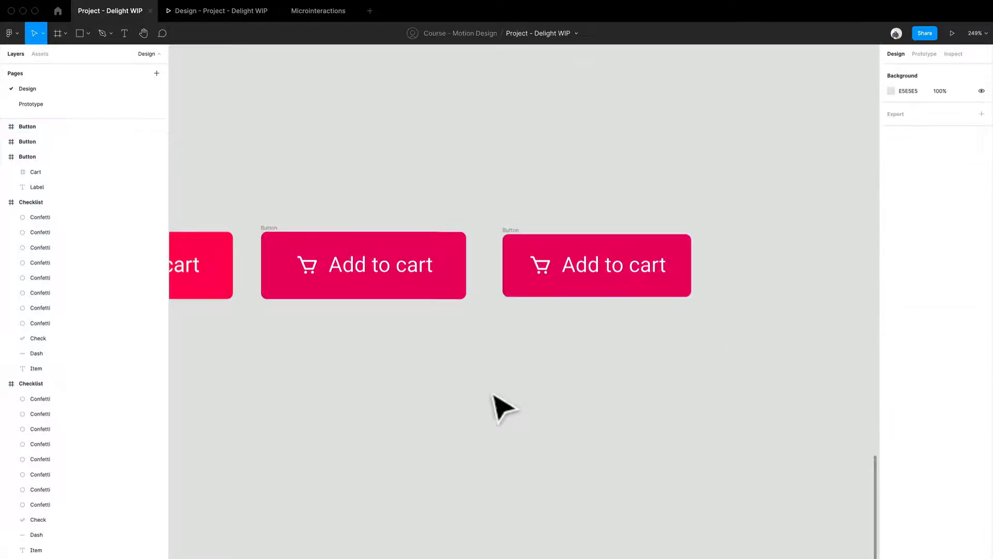
pyautogui.moveTo(492, 405); pyautogui.dragTo(579, 361)
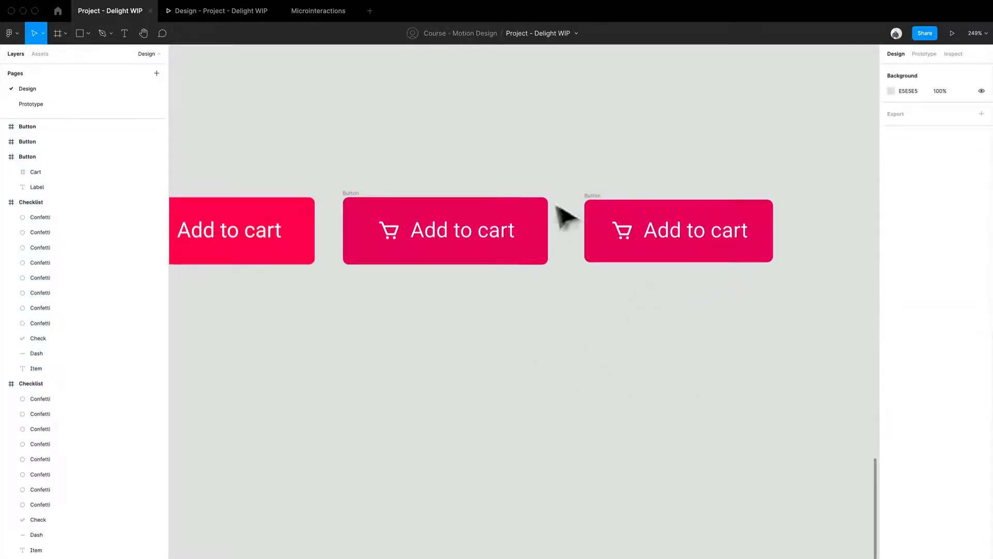
pyautogui.moveTo(461, 223); pyautogui.dragTo(521, 264)
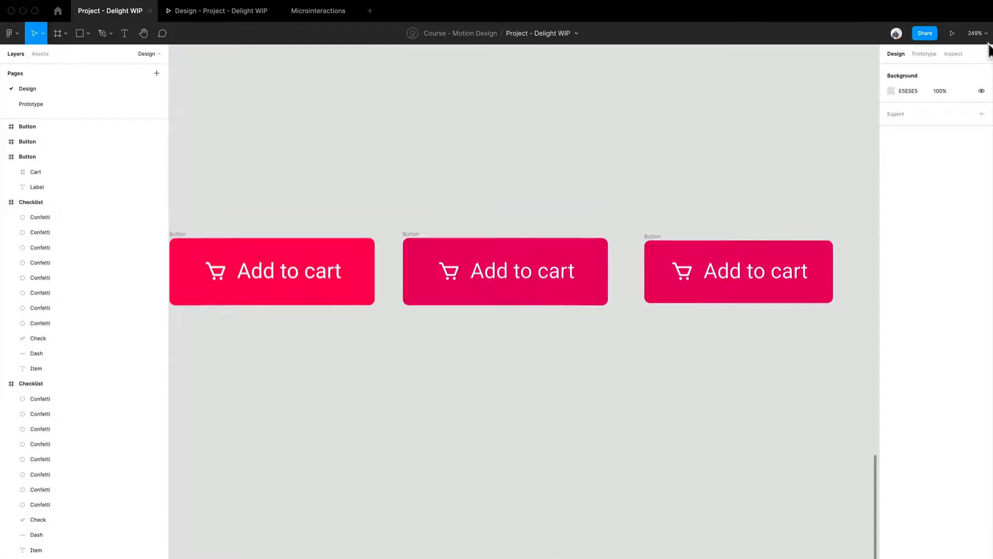
# Step: Switch to prototype settings and link the bright red button to the middle button with a While hovering trigger
pyautogui.click(921, 54)
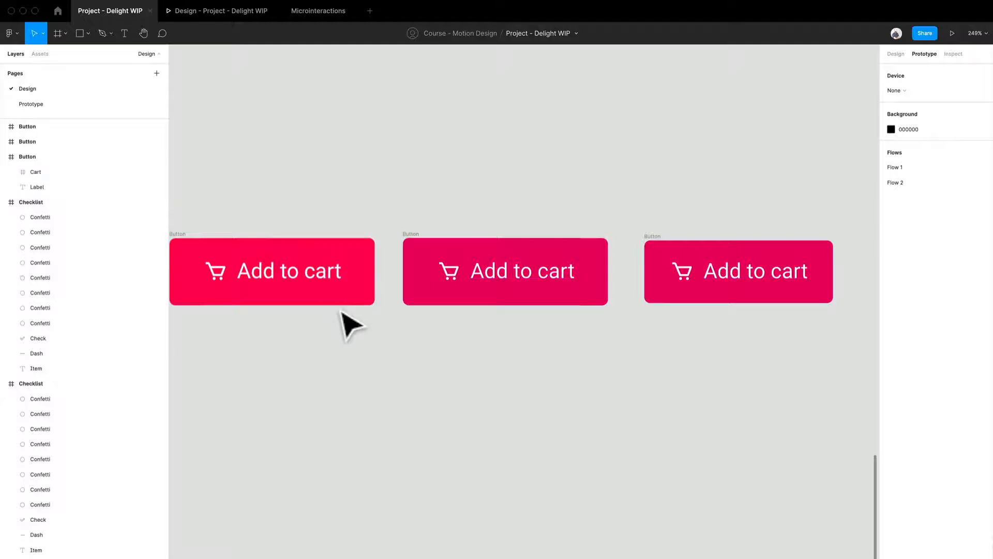
pyautogui.click(191, 243)
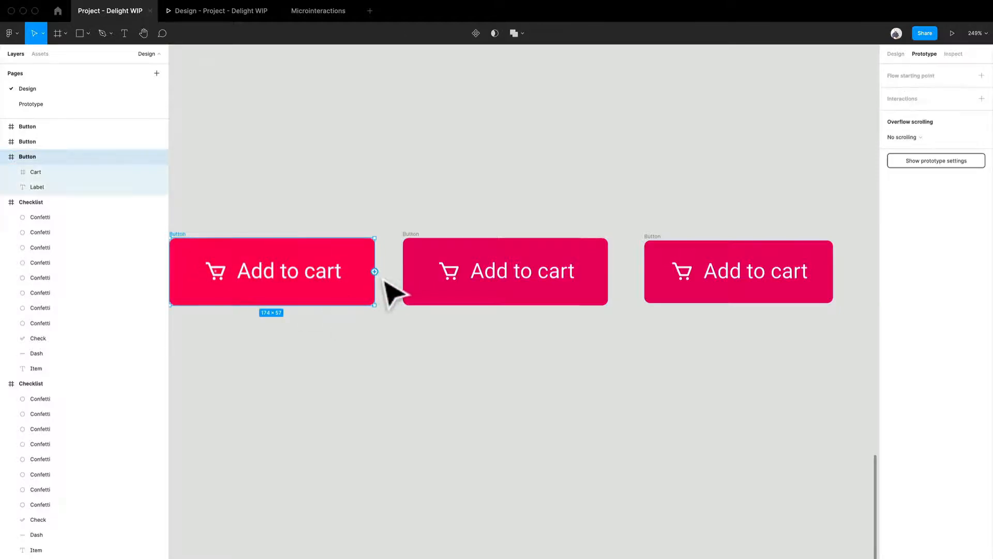
pyautogui.moveTo(375, 271); pyautogui.dragTo(440, 281)
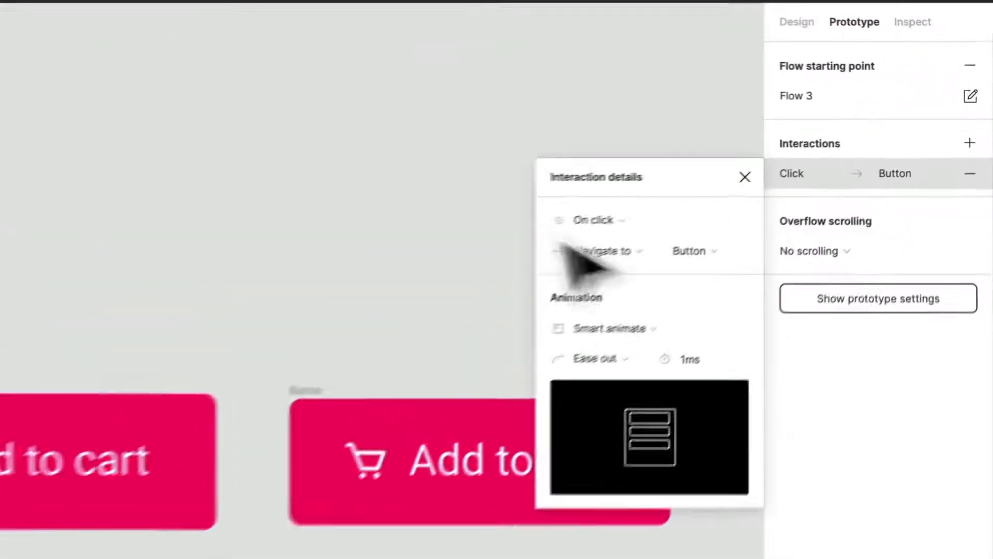
pyautogui.click(611, 220)
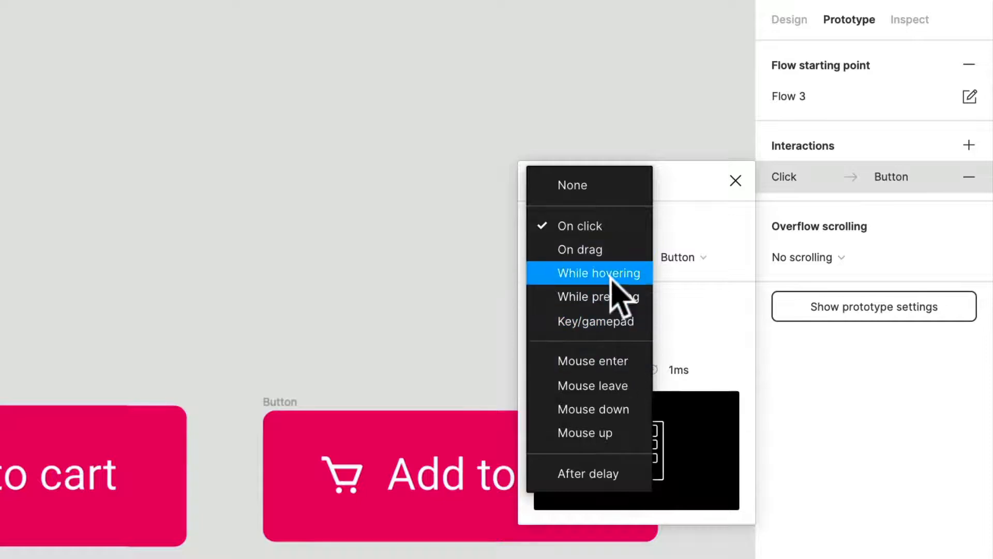
pyautogui.click(612, 275)
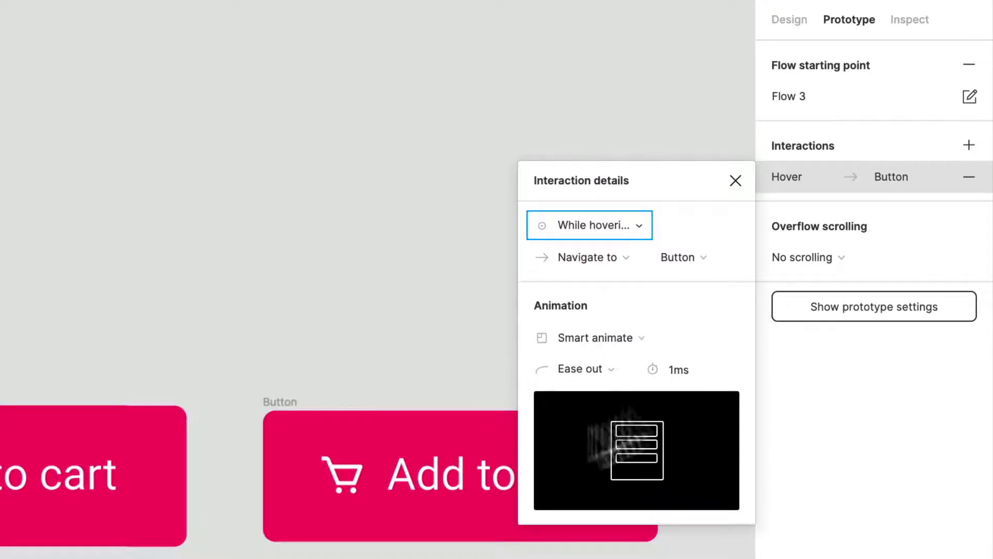
# Step: Set the Smart animate duration of the hover interaction to 300 ms
pyautogui.click(695, 372)
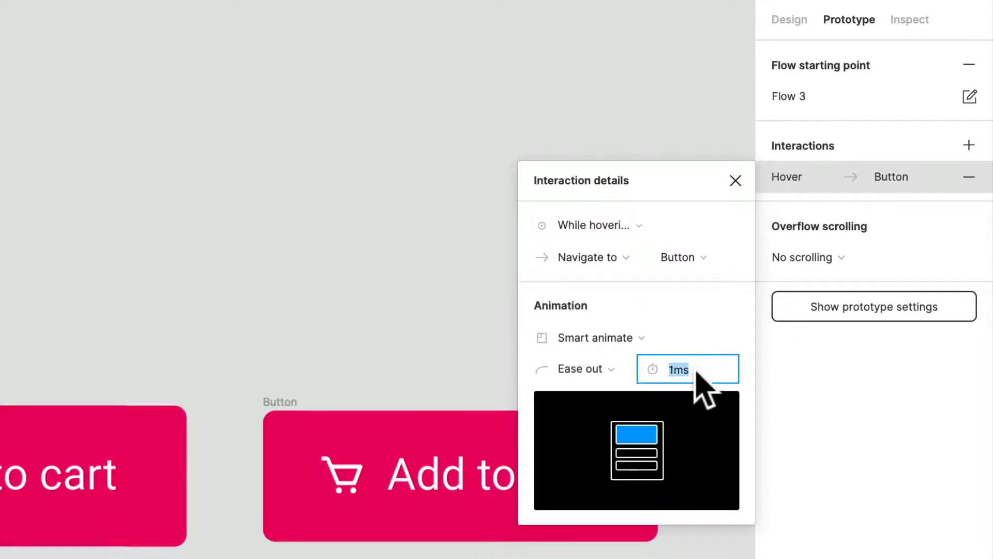
pyautogui.write('300')
pyautogui.press('Return')
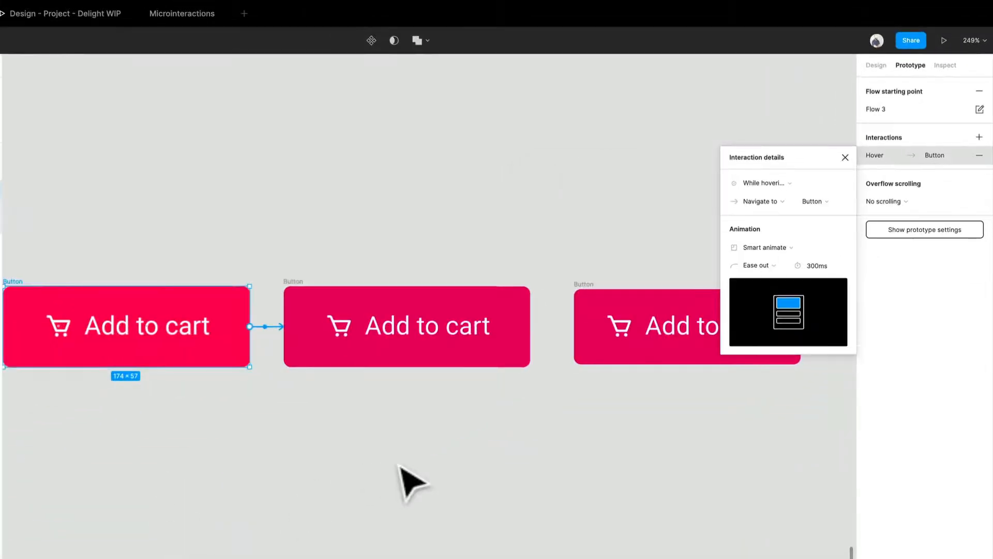
pyautogui.click(400, 466)
# Step: Link the middle button to the smaller third button, keeping the On click trigger
pyautogui.click(293, 289)
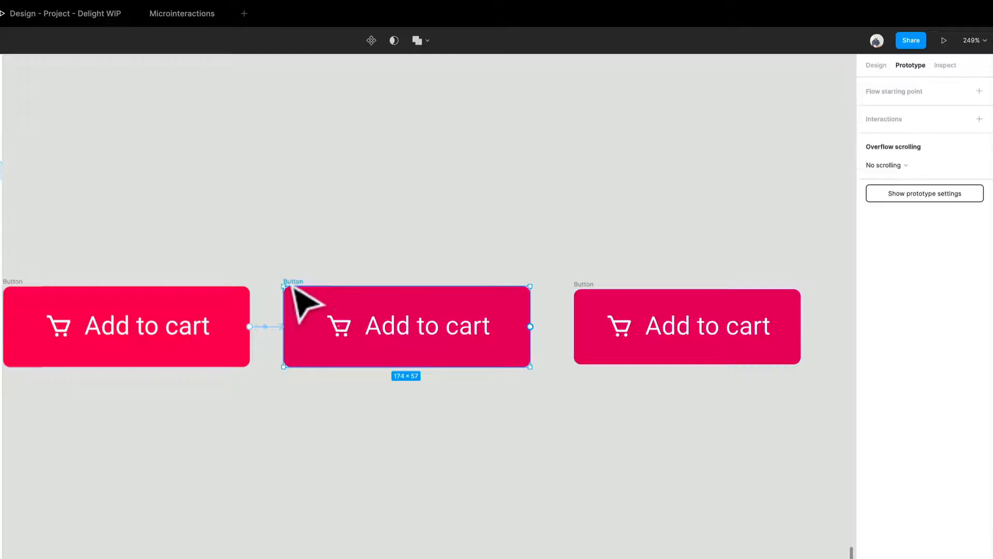
pyautogui.moveTo(530, 327); pyautogui.dragTo(686, 340)
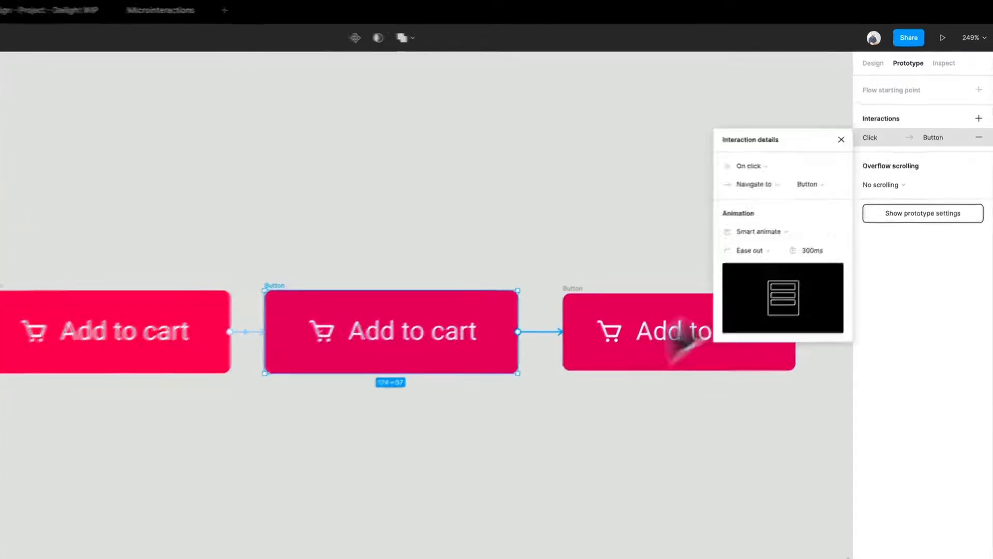
pyautogui.click(787, 165)
pyautogui.click(780, 166)
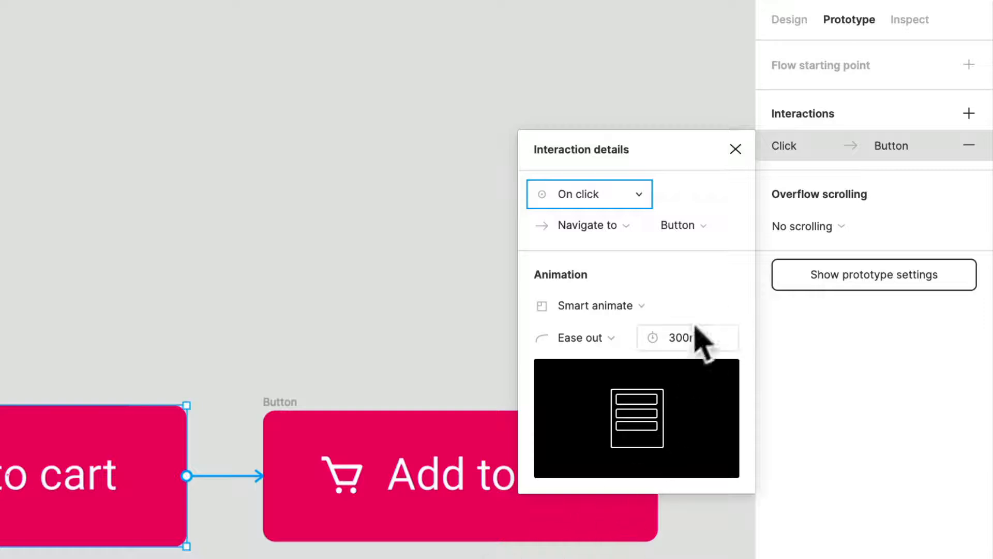
pyautogui.click(350, 556)
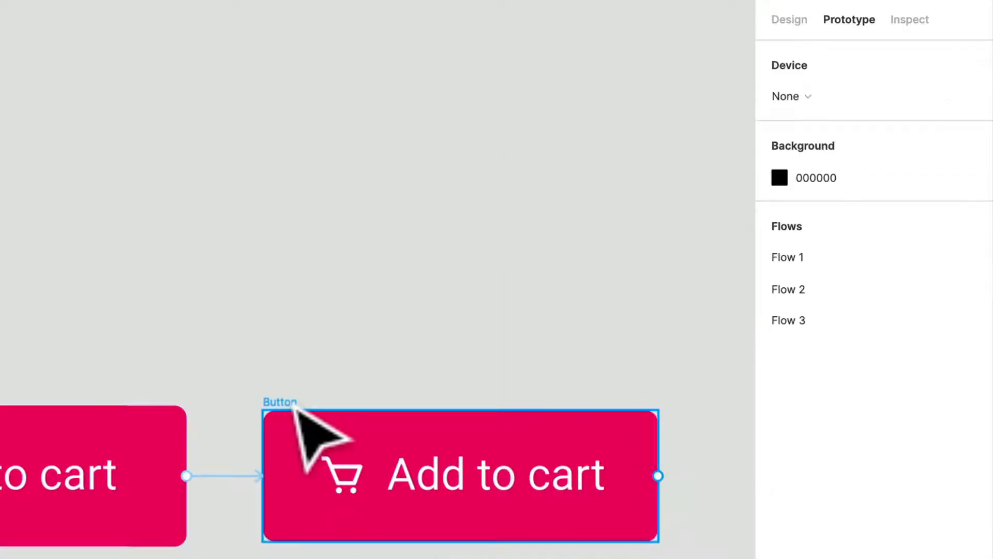
# Step: Link the third button back to the bright red first button with an After delay trigger
pyautogui.click(310, 422)
pyautogui.moveTo(657, 475); pyautogui.dragTo(0, 474)
pyautogui.click(624, 199)
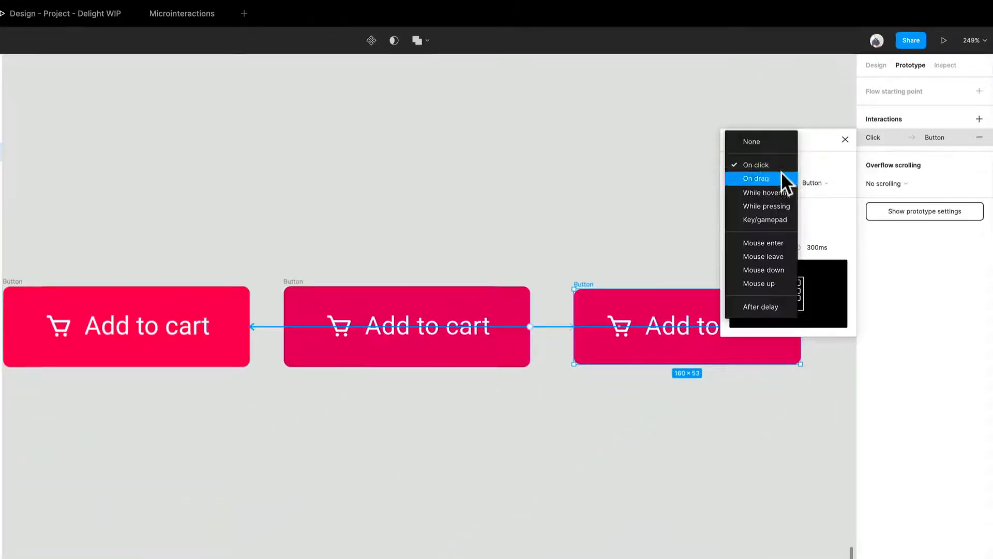
pyautogui.click(760, 306)
# Step: Set the return interaction's delay to 1 ms and its animation duration to 150 ms
pyautogui.click(825, 167)
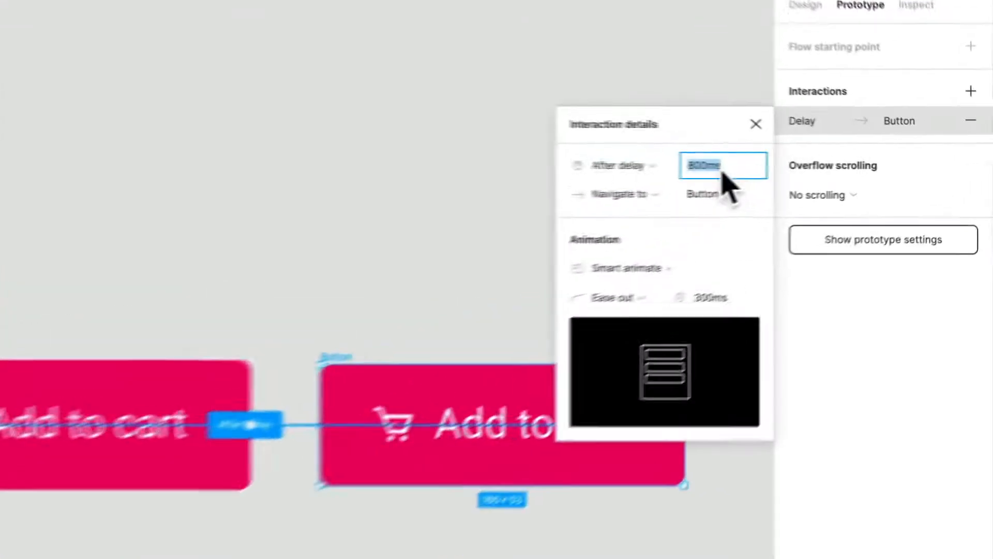
pyautogui.write('1')
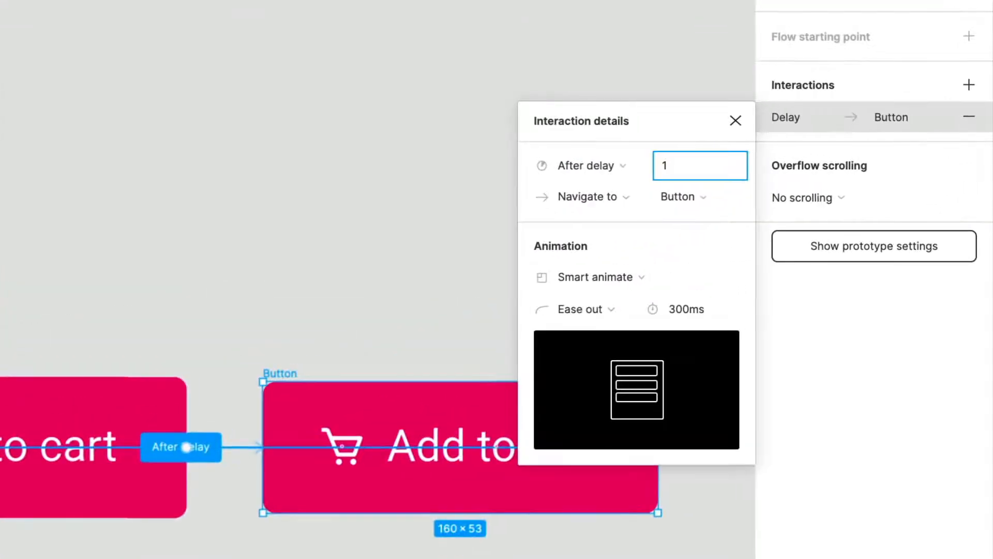
pyautogui.click(691, 309)
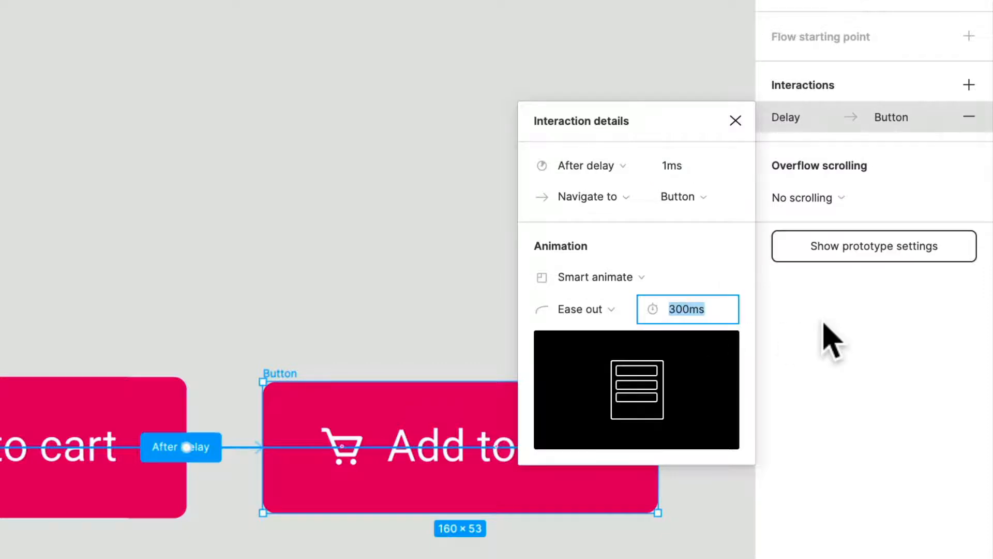
pyautogui.write('150')
pyautogui.press('Return')
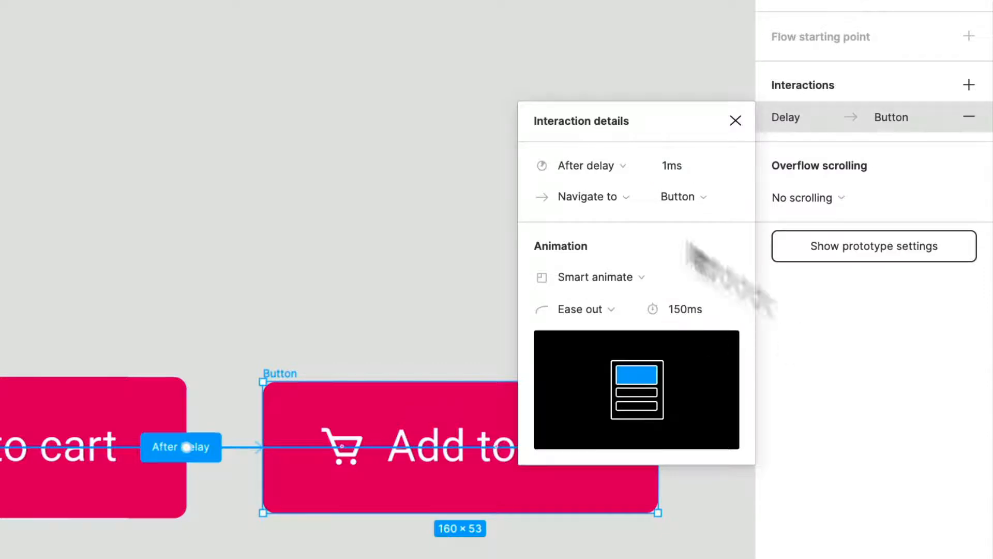
pyautogui.click(249, 506)
# Step: Set the animation duration of the middle button's On click interaction to 150 ms
pyautogui.scroll(5, 236, 486)
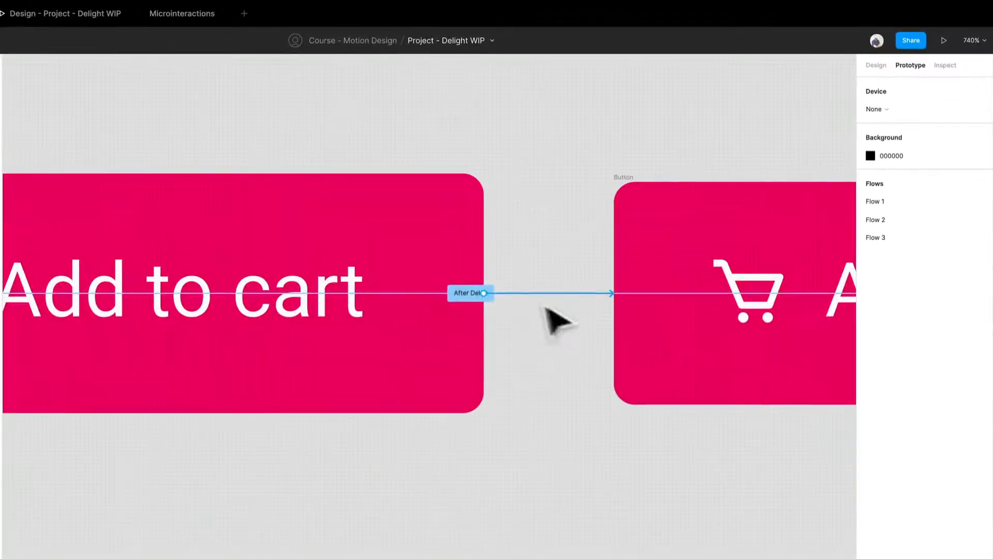
pyautogui.click(470, 297)
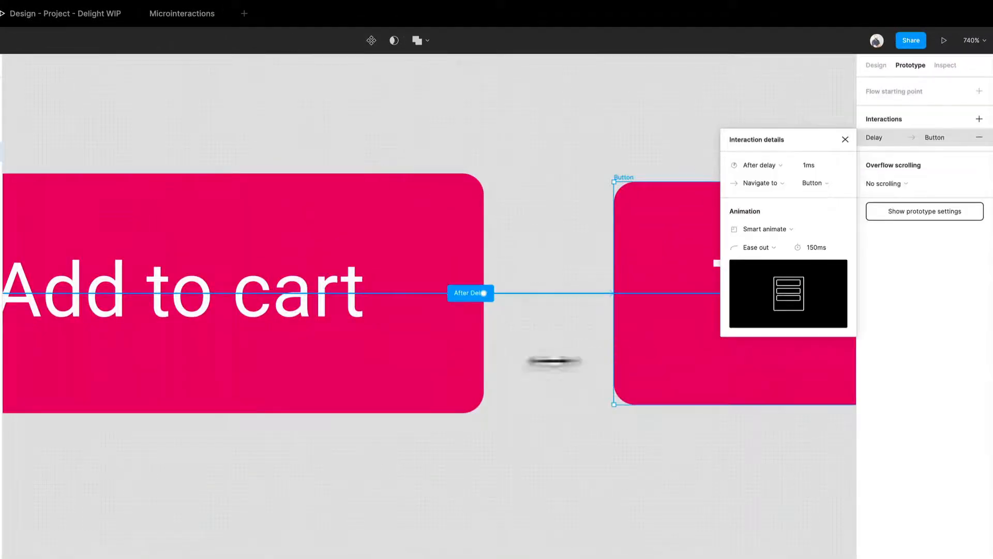
pyautogui.scroll(-5, 489, 357)
pyautogui.click(189, 277)
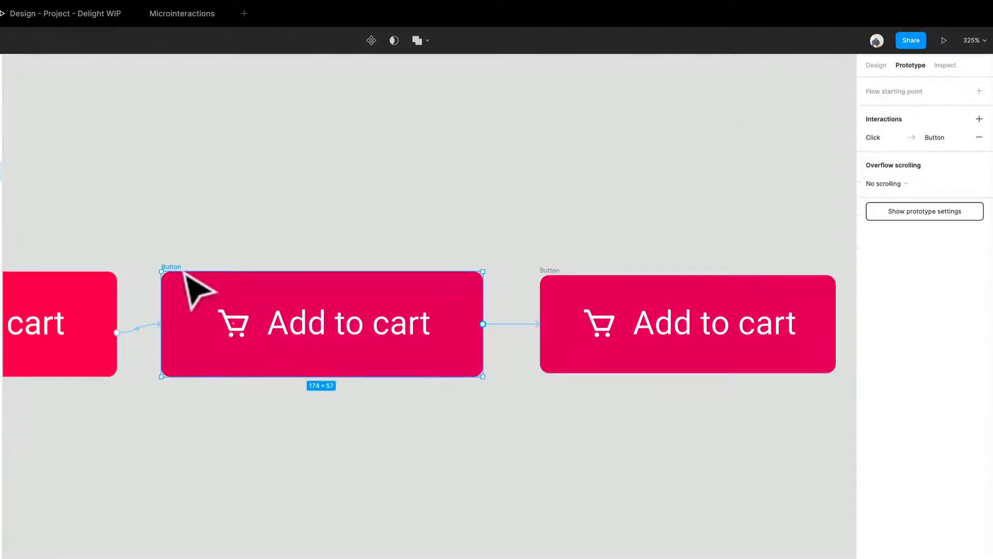
pyautogui.click(878, 139)
pyautogui.click(808, 247)
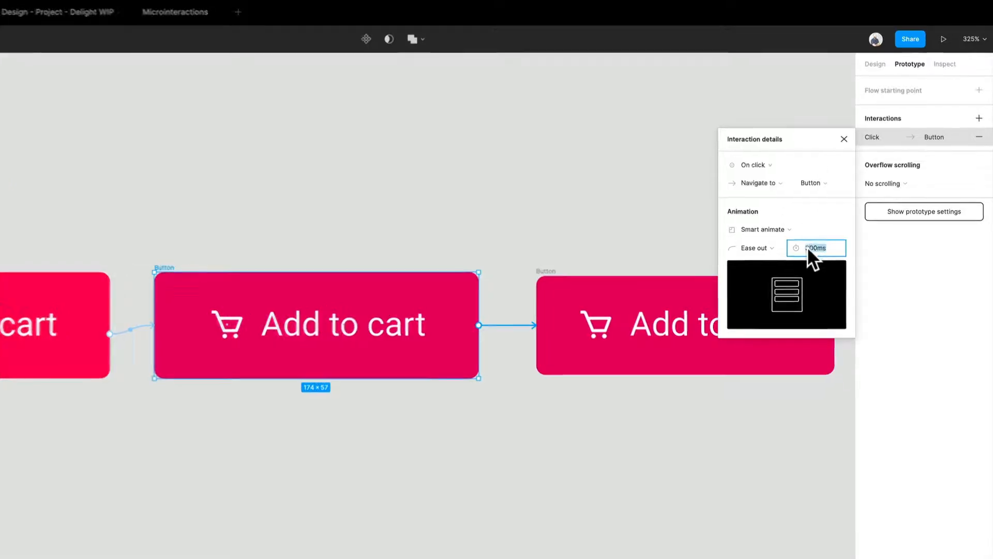
pyautogui.write('150')
pyautogui.press('Return')
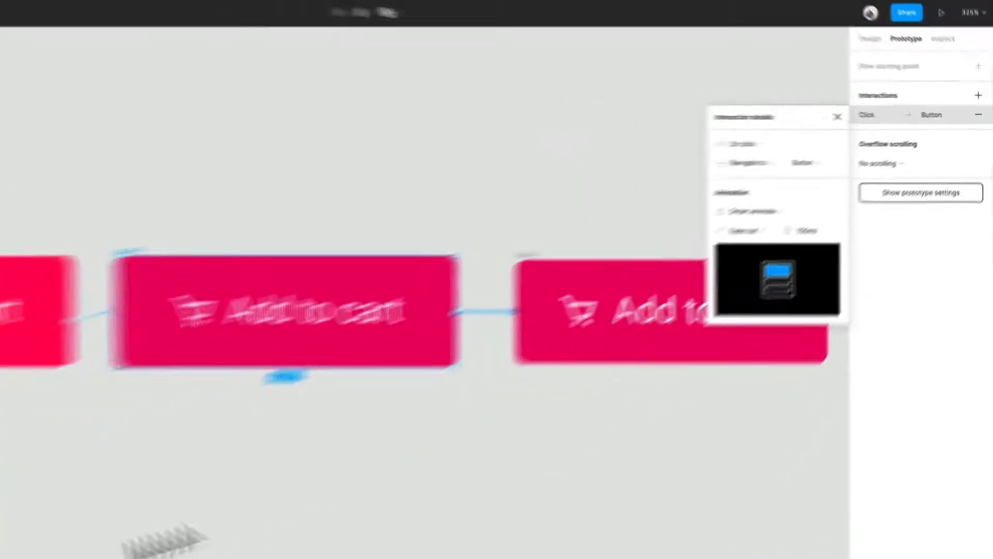
pyautogui.click(158, 533)
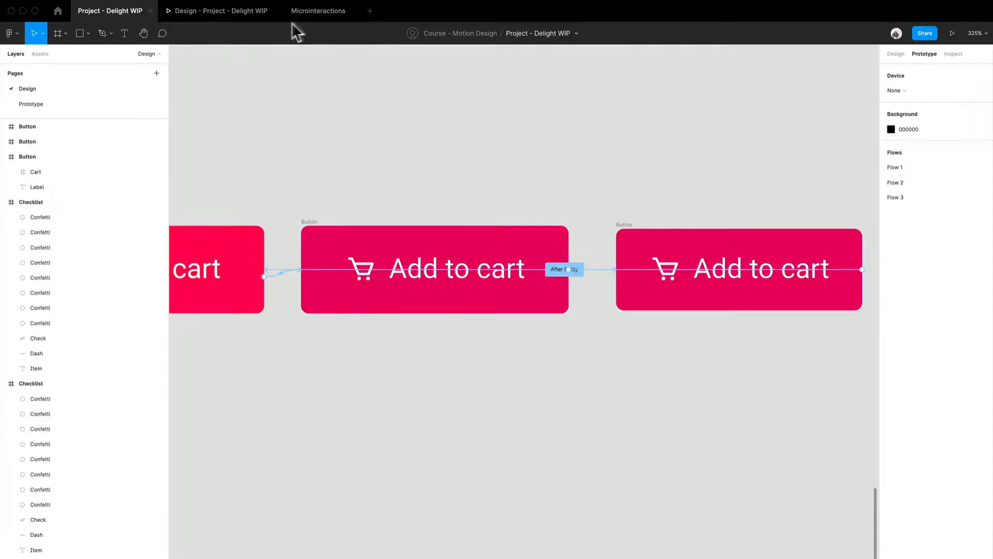
# Step: Close the Microinteractions tab and preview Flow 3 in the prototype player, scaled up to fill the view
pyautogui.click(354, 11)
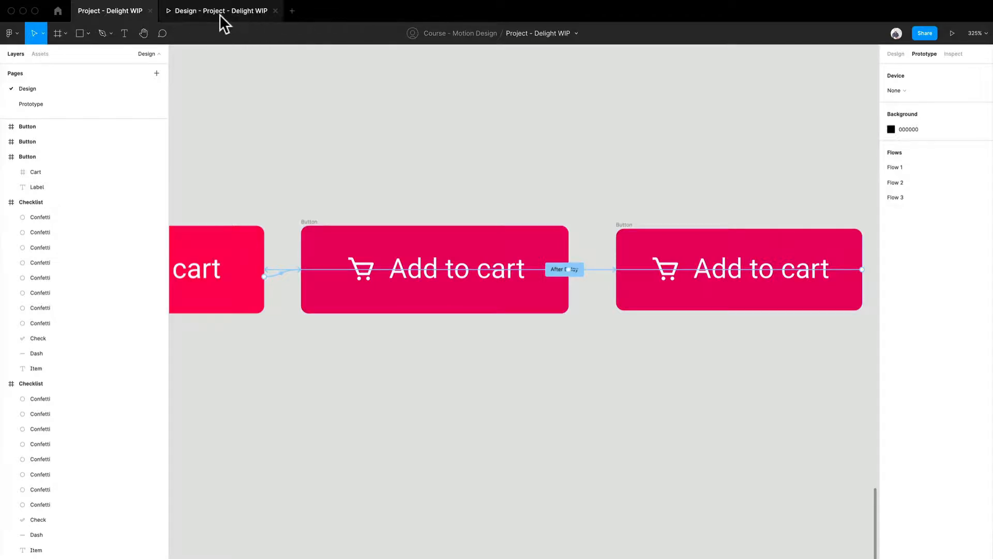
pyautogui.click(249, 10)
pyautogui.click(55, 103)
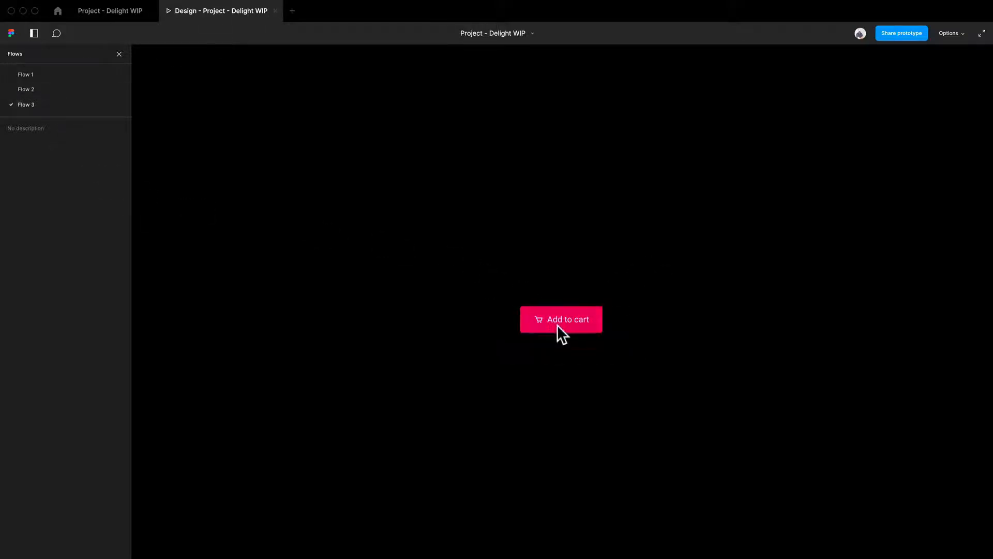
pyautogui.click(943, 33)
pyautogui.click(934, 72)
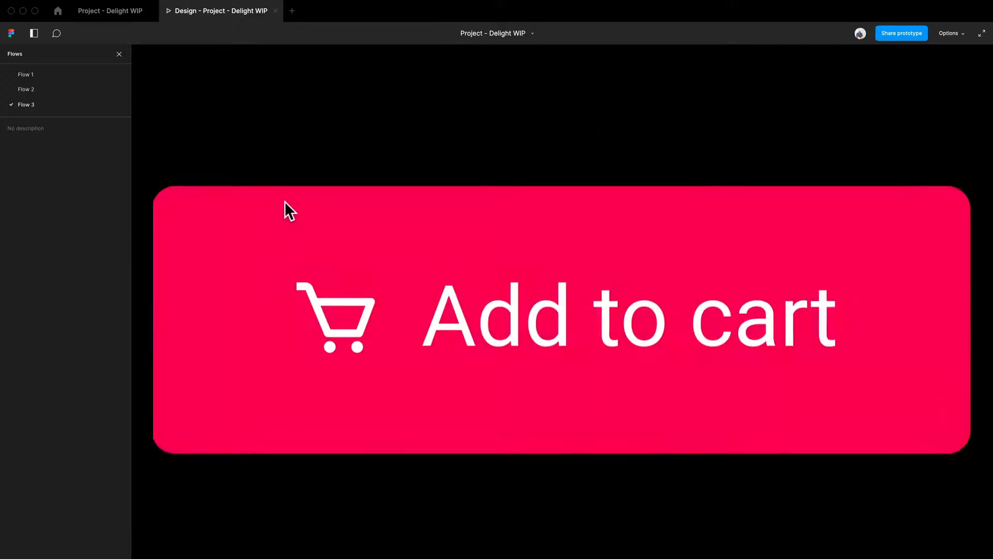
# Step: Preview the button at 100% full size, then return to the Project - Delight WIP design file
pyautogui.click(948, 33)
pyautogui.click(942, 54)
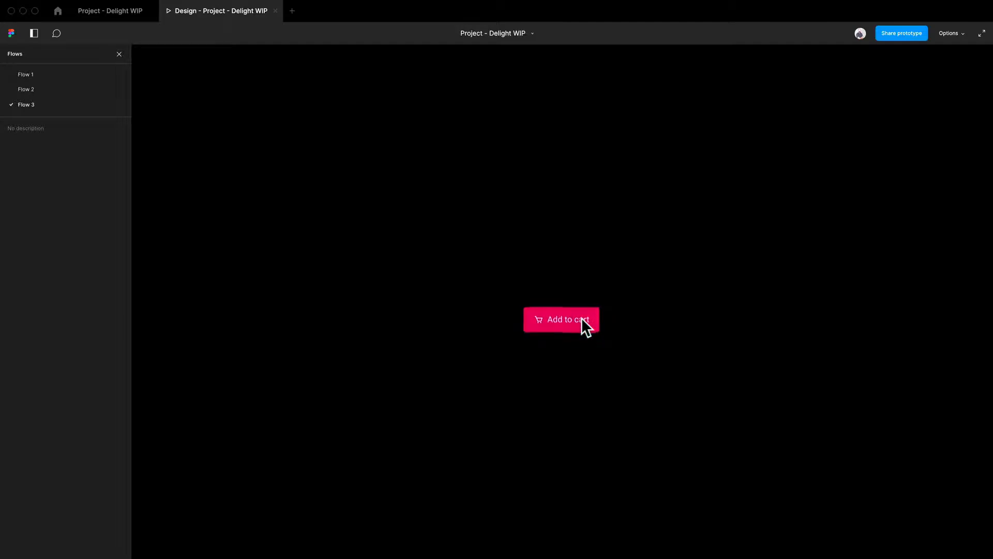
pyautogui.click(104, 11)
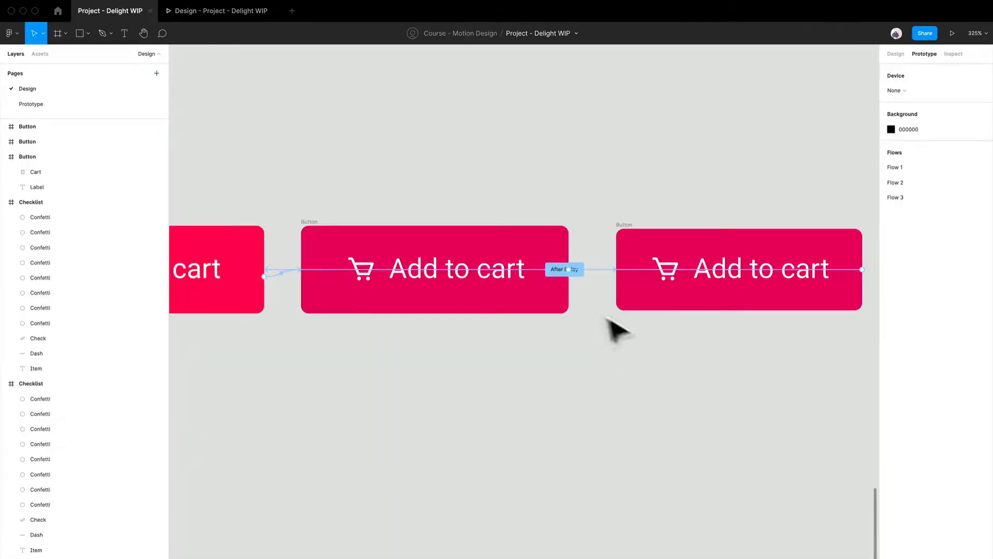
# Step: Resize the third Add to cart button to 166 × 55, keeping its centre in place
pyautogui.click(454, 238)
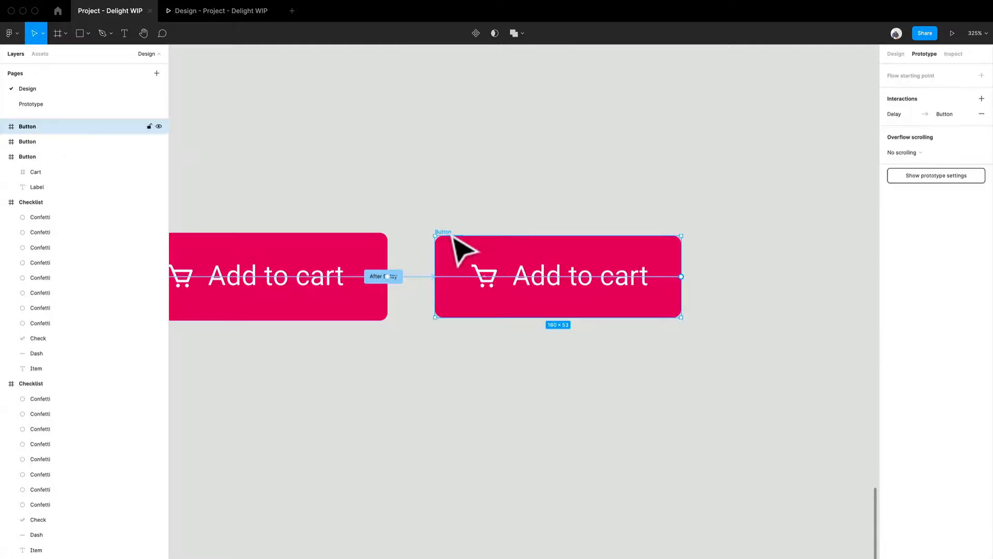
pyautogui.scroll(6, 658, 313)
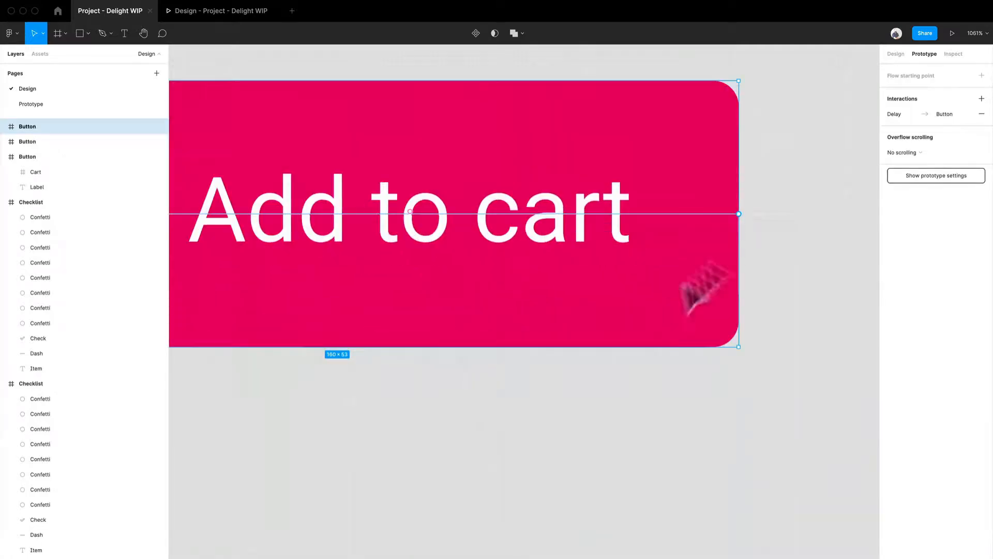
pyautogui.click(901, 55)
pyautogui.scroll(-1, 320, 171)
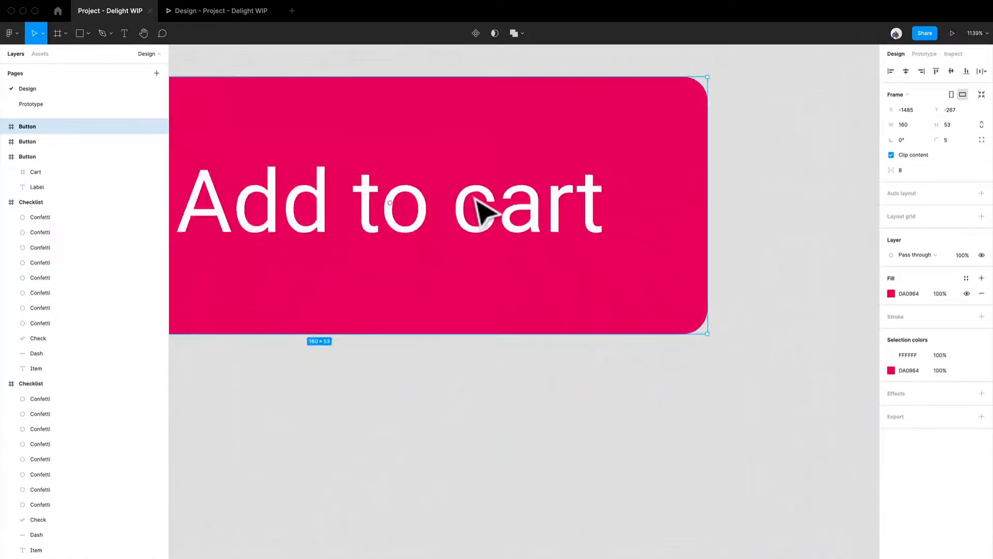
pyautogui.scroll(-5, 484, 215)
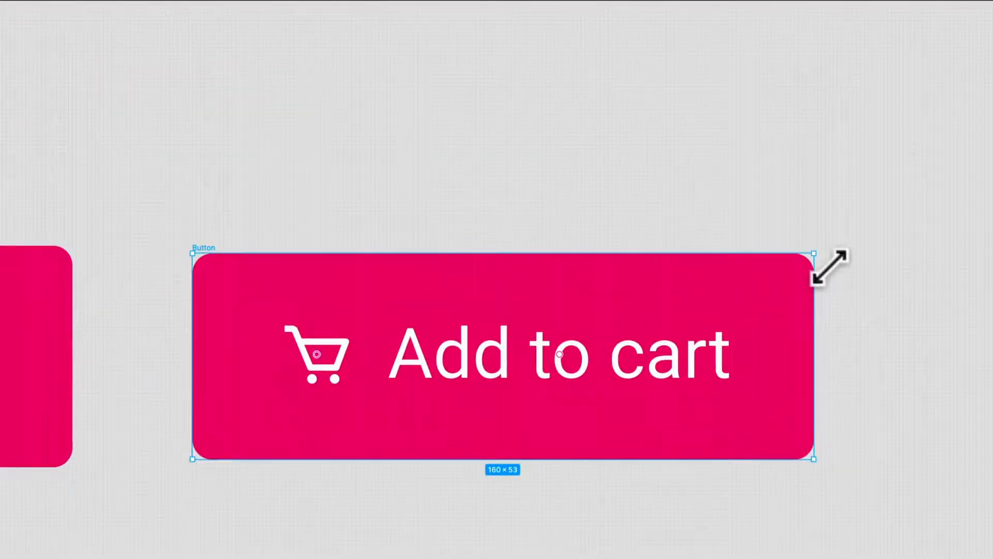
pyautogui.moveTo(831, 266); pyautogui.dragTo(830, 263)
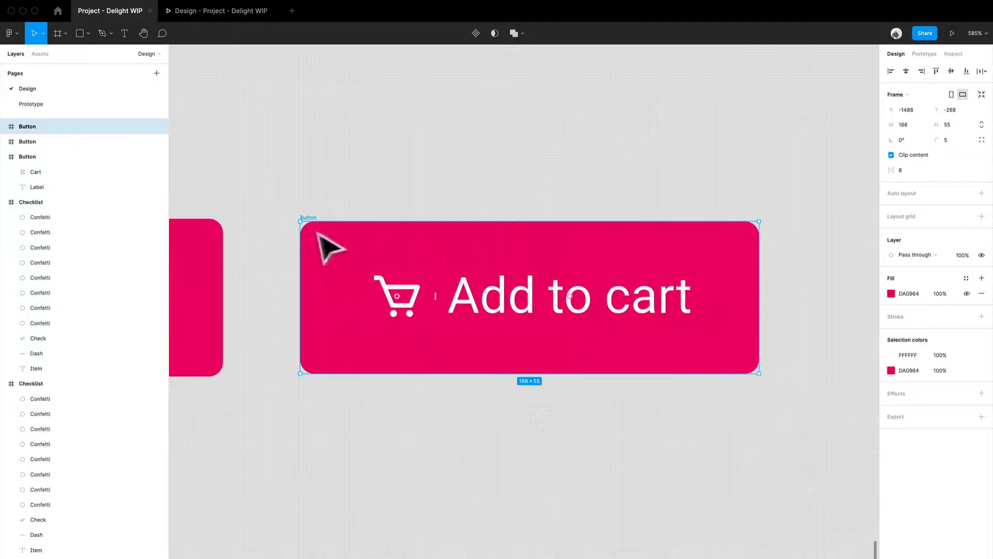
pyautogui.scroll(-4, 479, 211)
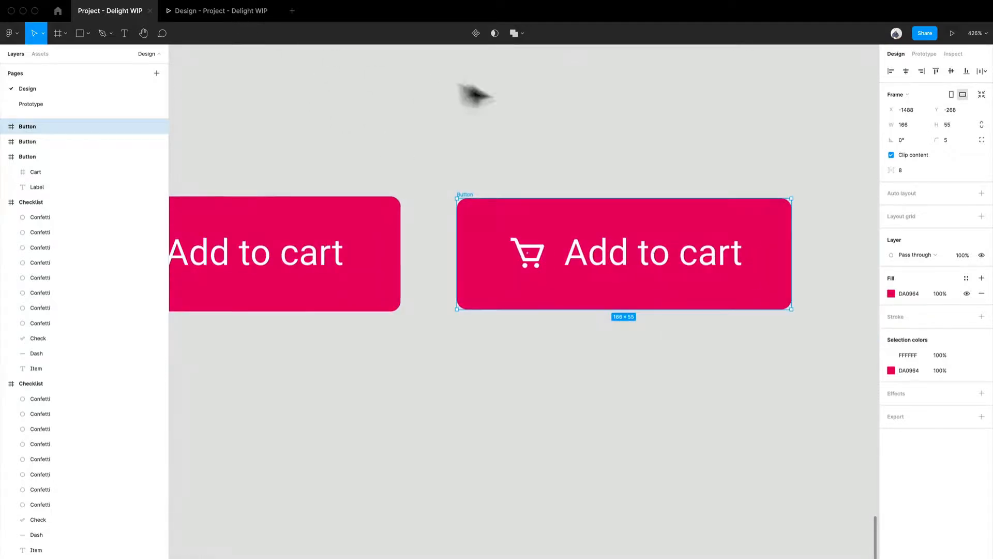
pyautogui.click(473, 94)
# Step: Set the animation duration of the middle button's On click interaction to 75 ms
pyautogui.click(931, 54)
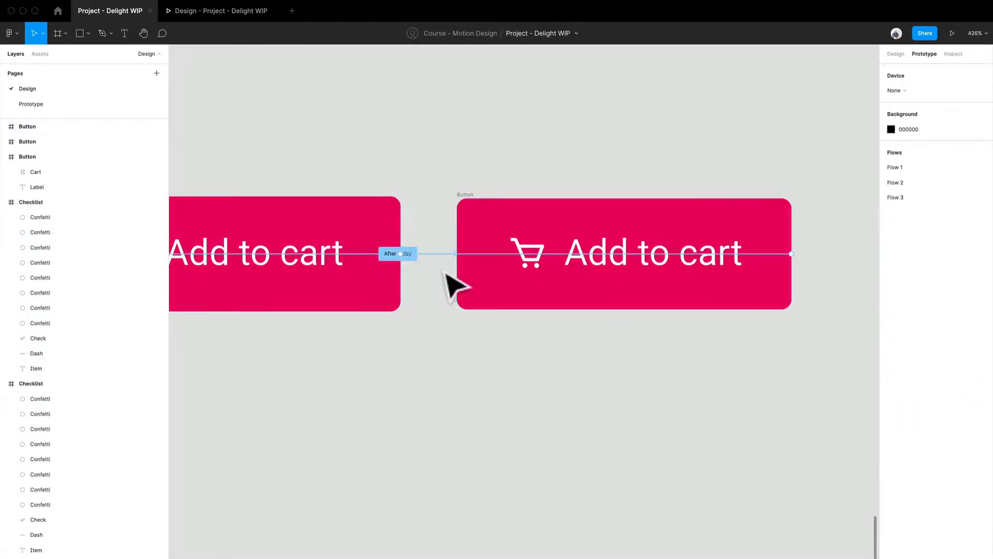
pyautogui.hscroll(5, 471, 210)
pyautogui.click(243, 184)
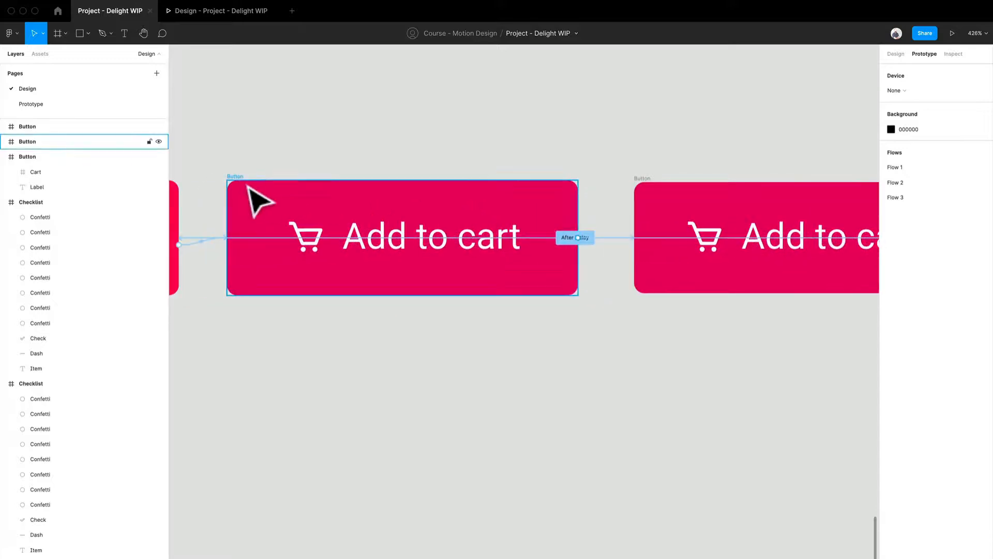
pyautogui.click(608, 239)
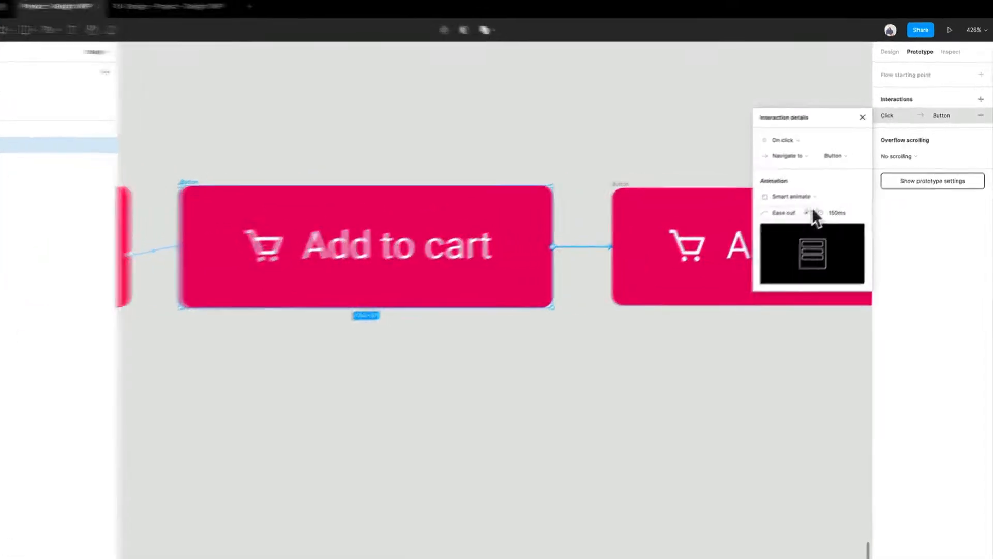
pyautogui.click(851, 206)
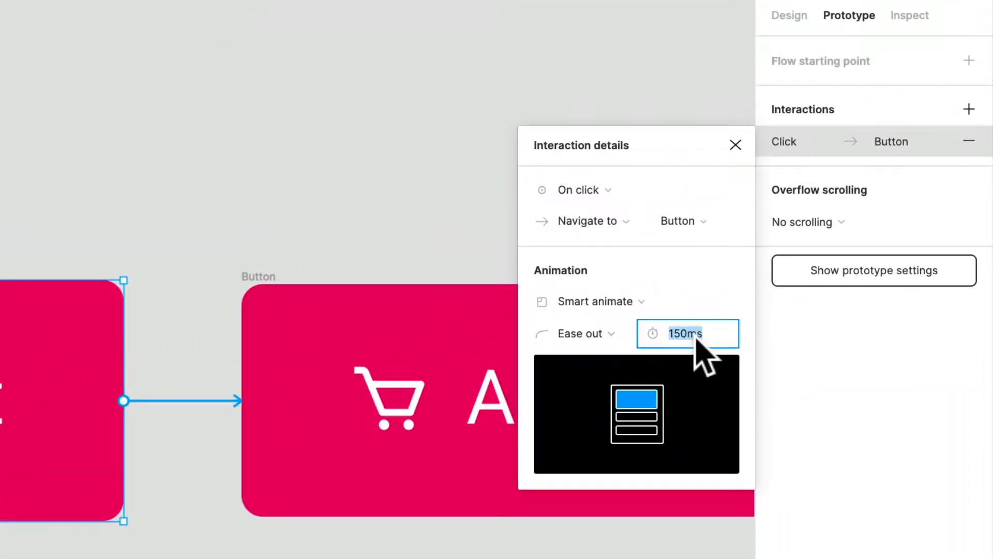
pyautogui.write('75')
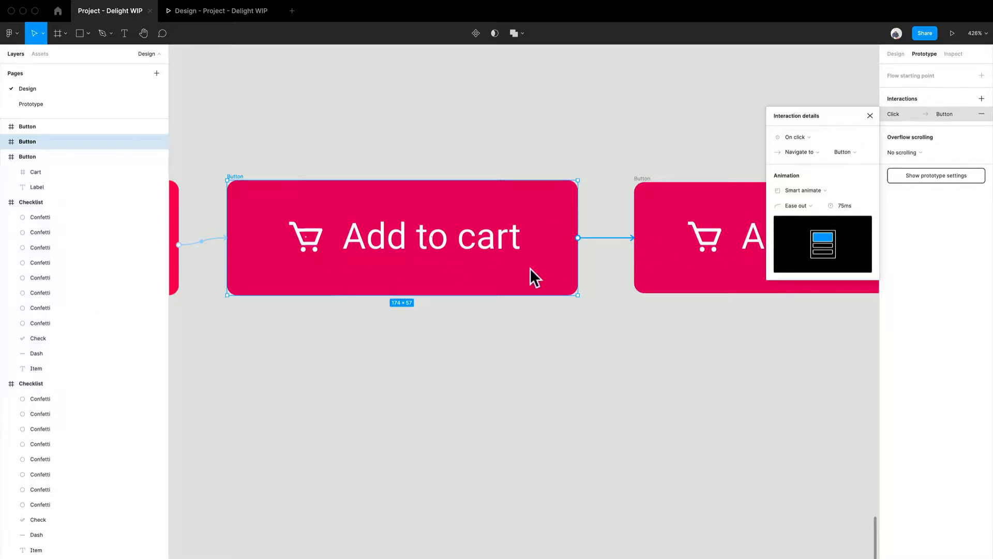
# Step: Set the animation duration of the third button's After delay interaction to 75 ms
pyautogui.scroll(-5, 530, 268)
pyautogui.hscroll(3, 573, 295)
pyautogui.click(506, 243)
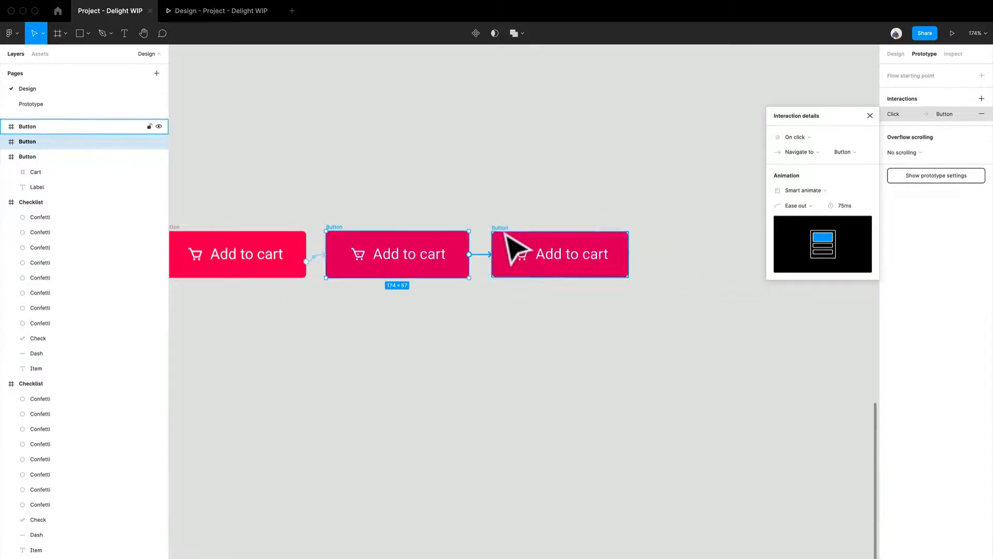
pyautogui.click(628, 256)
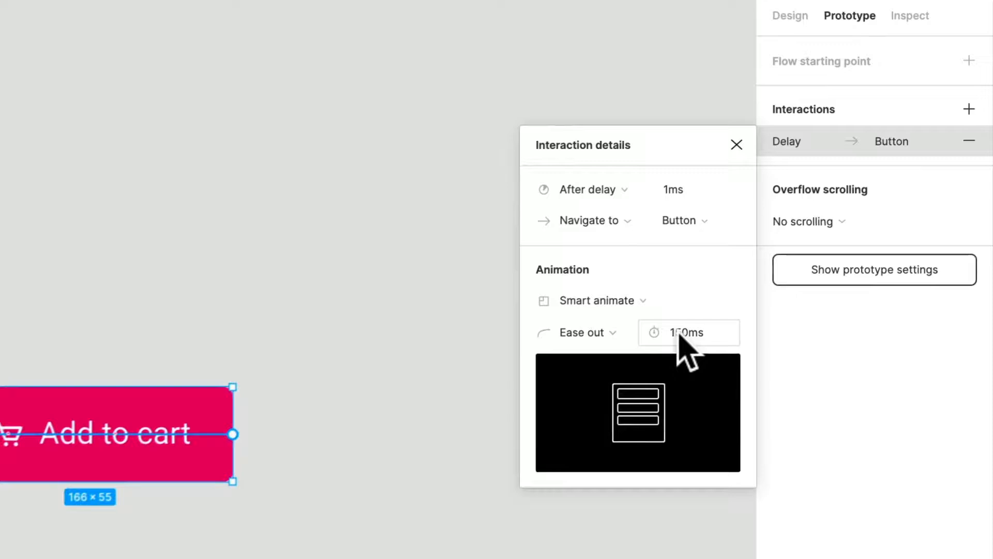
pyautogui.click(844, 205)
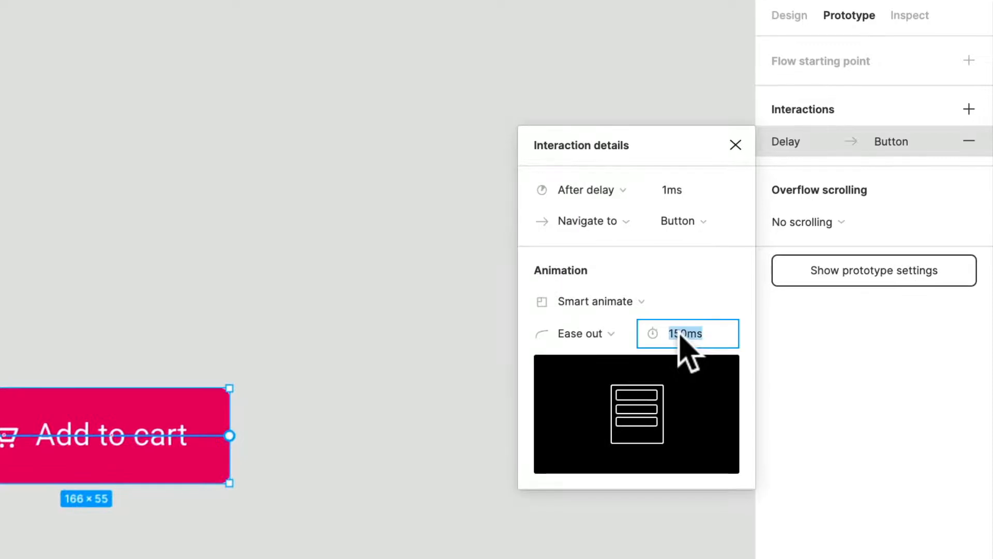
pyautogui.write('75')
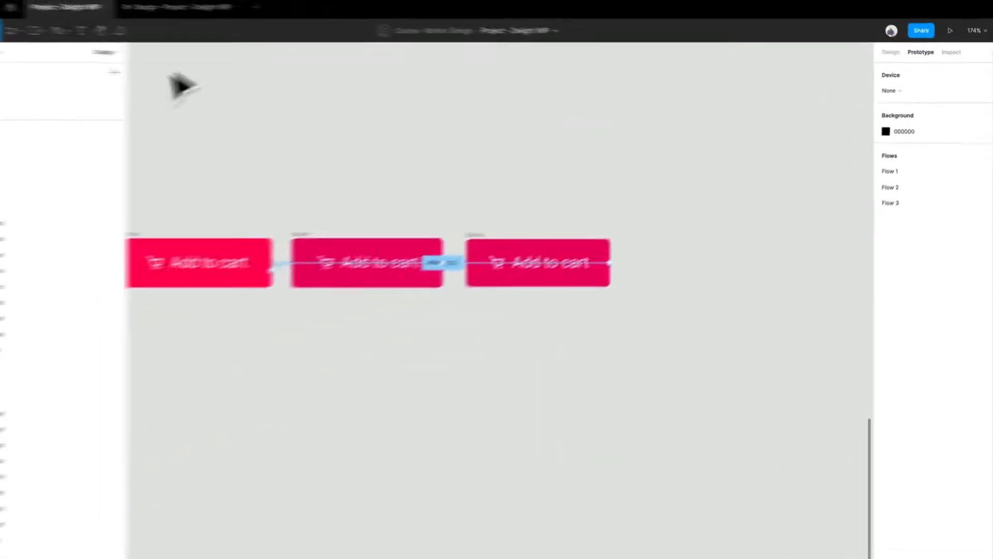
# Step: Check the shortened click animation in the Flow 3 prototype preview and return to the design file
pyautogui.click(171, 14)
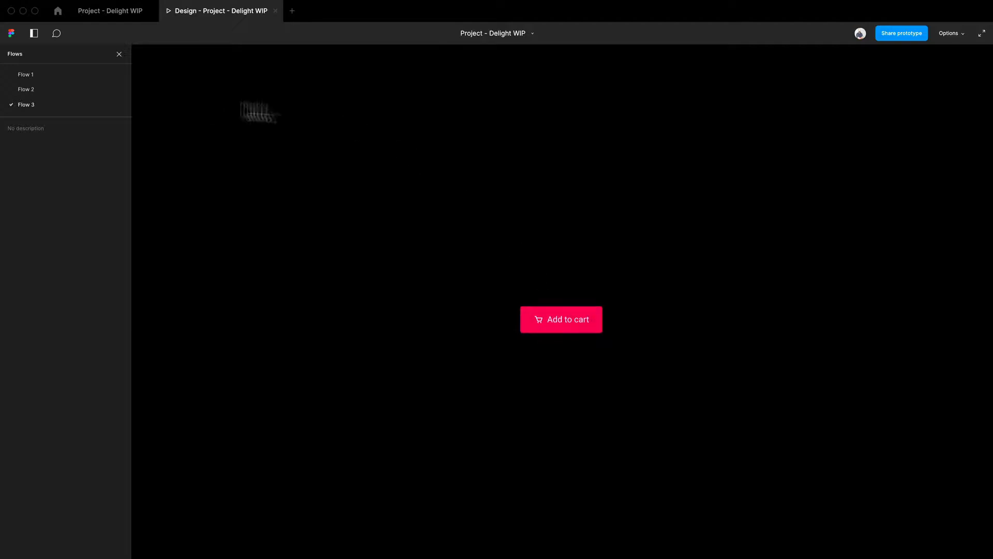
pyautogui.click(112, 12)
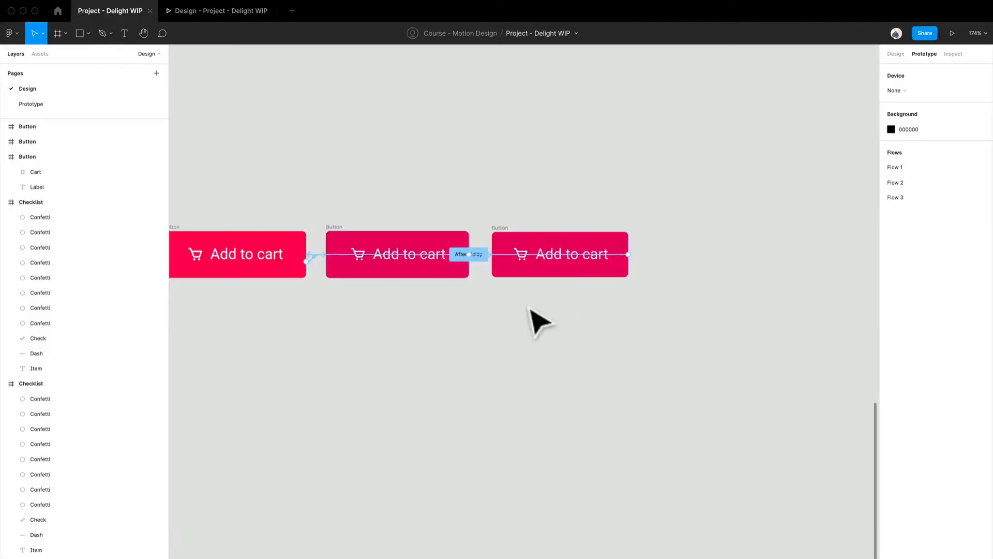
# Step: Compare the dimensions of the third Add to cart button with those of the middle one
pyautogui.scroll(3, 530, 309)
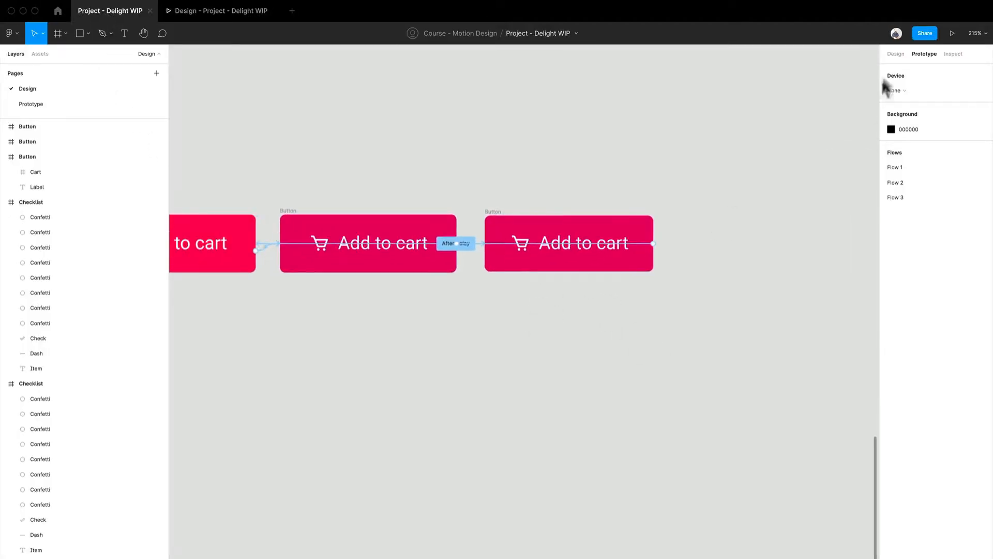
pyautogui.click(896, 54)
pyautogui.scroll(5, 528, 261)
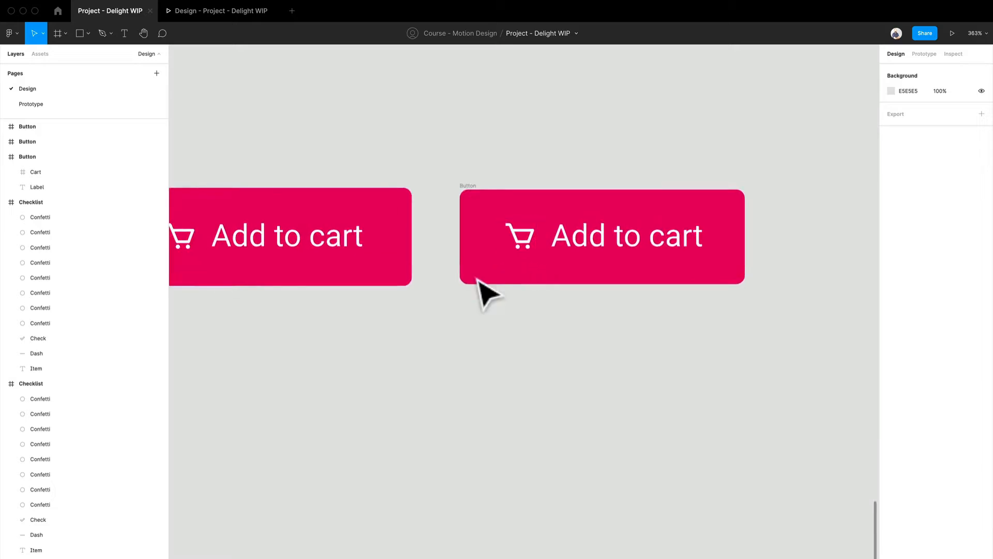
pyautogui.click(475, 199)
pyautogui.scroll(5, 760, 224)
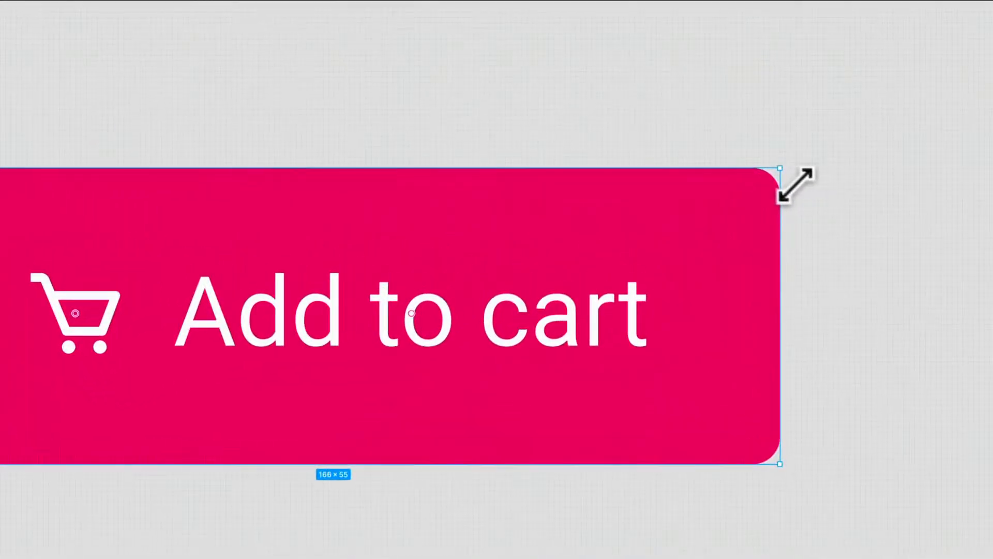
pyautogui.moveTo(799, 182)
pyautogui.mouseDown()
pyautogui.moveTo(808, 176)
pyautogui.moveTo(798, 184)
pyautogui.mouseUp()
pyautogui.moveTo(313, 285); pyautogui.dragTo(900, 243)
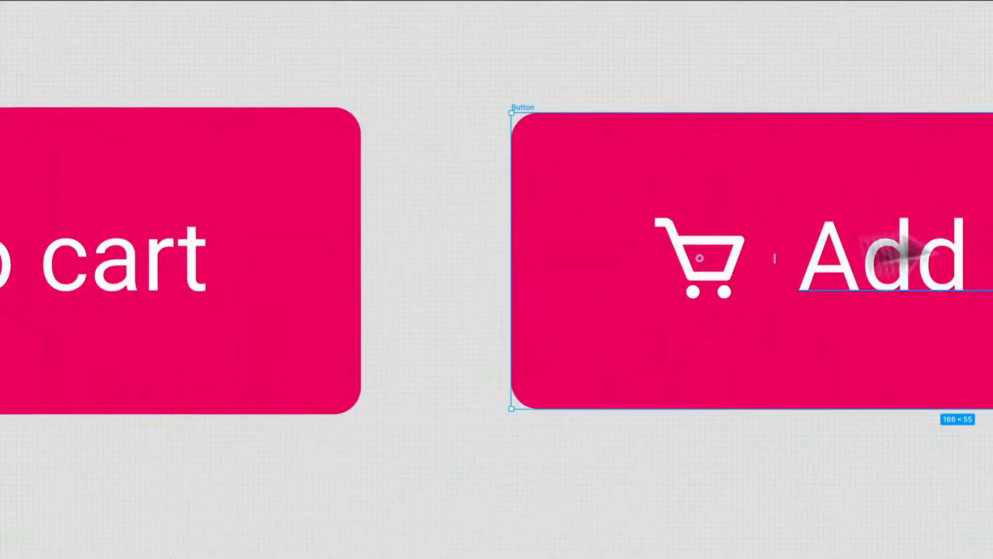
pyautogui.hscroll(-10, 310, 233)
pyautogui.hscroll(-5, 227, 160)
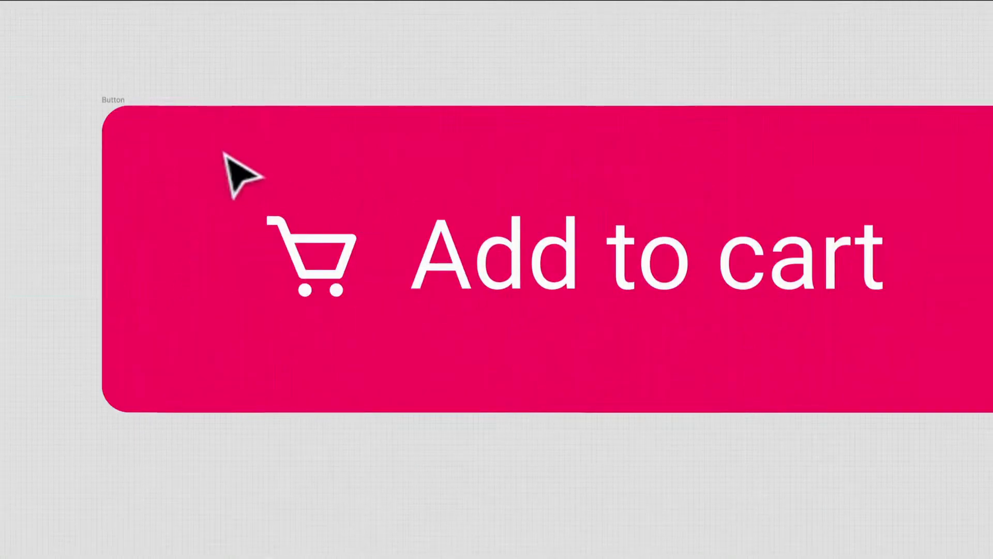
pyautogui.click(117, 110)
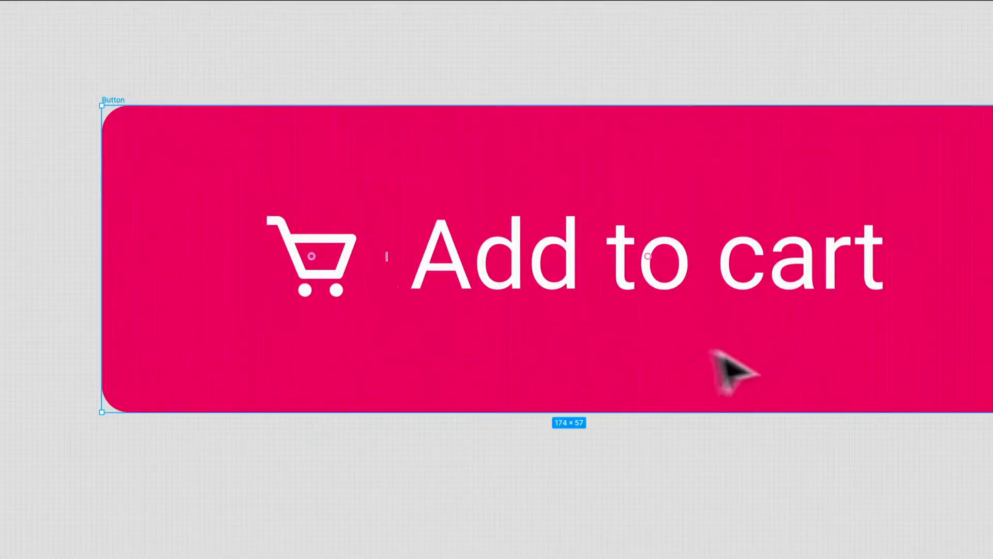
pyautogui.moveTo(732, 373); pyautogui.dragTo(72, 361)
pyautogui.hscroll(5, 332, 394)
# Step: Widen the third button evenly on both sides to 170 × 55
pyautogui.click(307, 150)
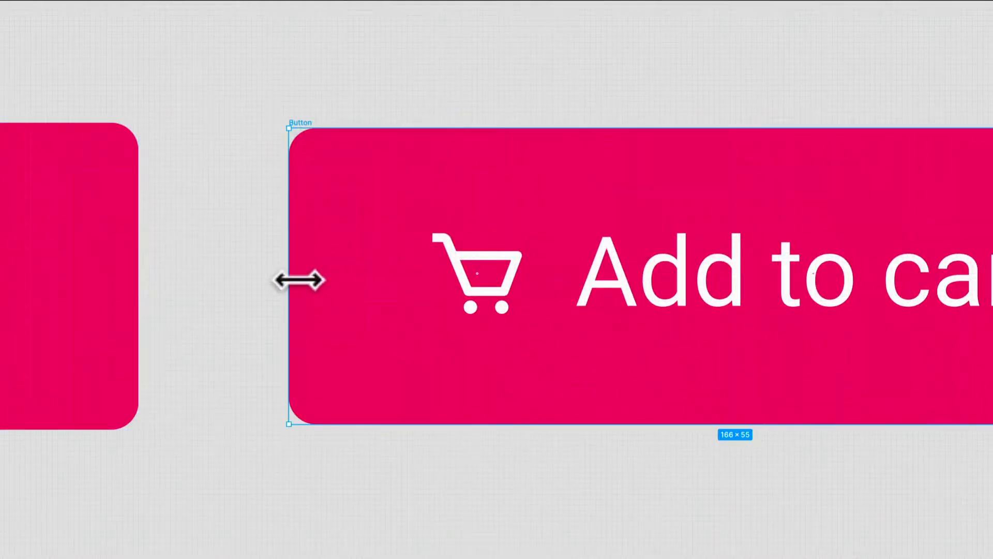
pyautogui.moveTo(299, 280); pyautogui.dragTo(292, 278)
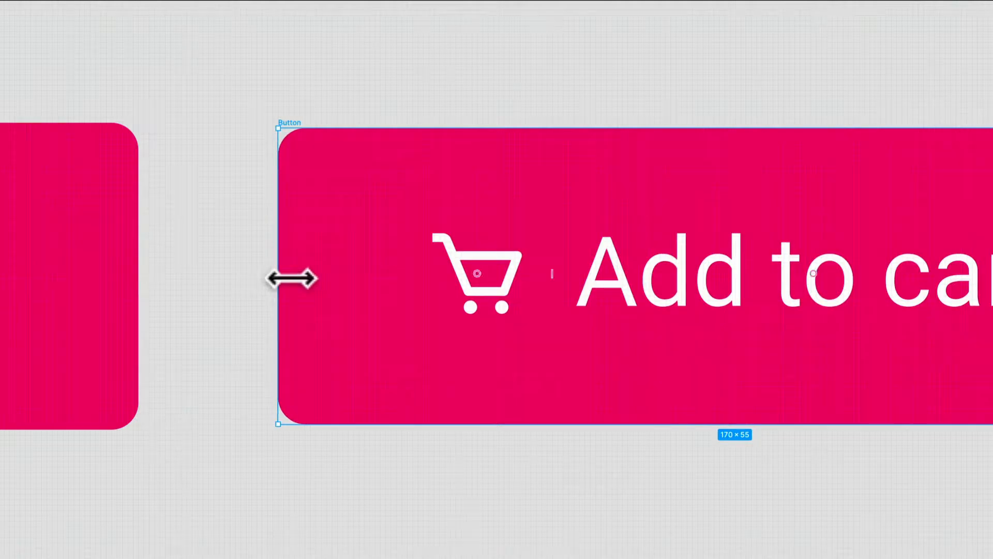
pyautogui.scroll(-5, 332, 359)
pyautogui.moveTo(448, 425); pyautogui.dragTo(358, 405)
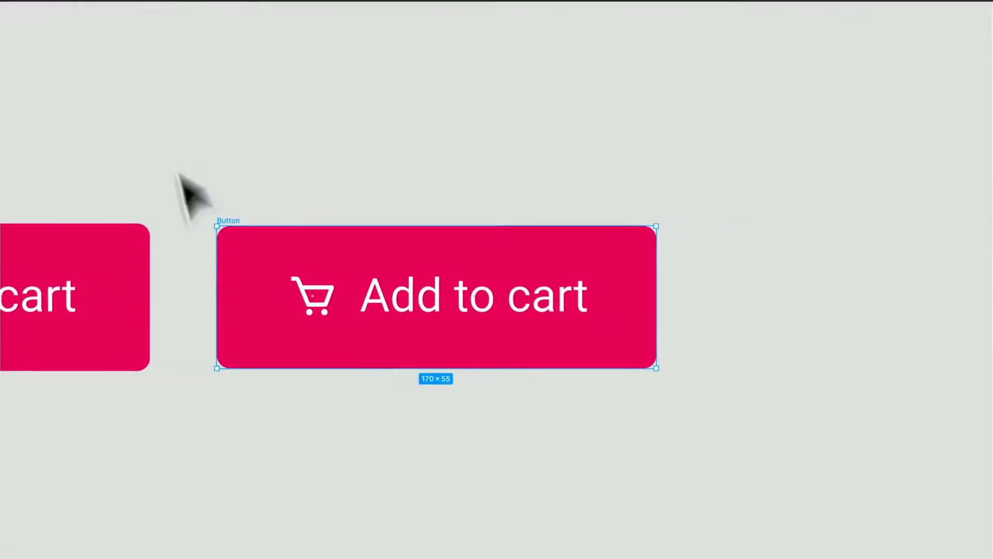
# Step: Switch to the prototype preview, scale it down or up to fill, and widen the flows sidebar
pyautogui.click(226, 16)
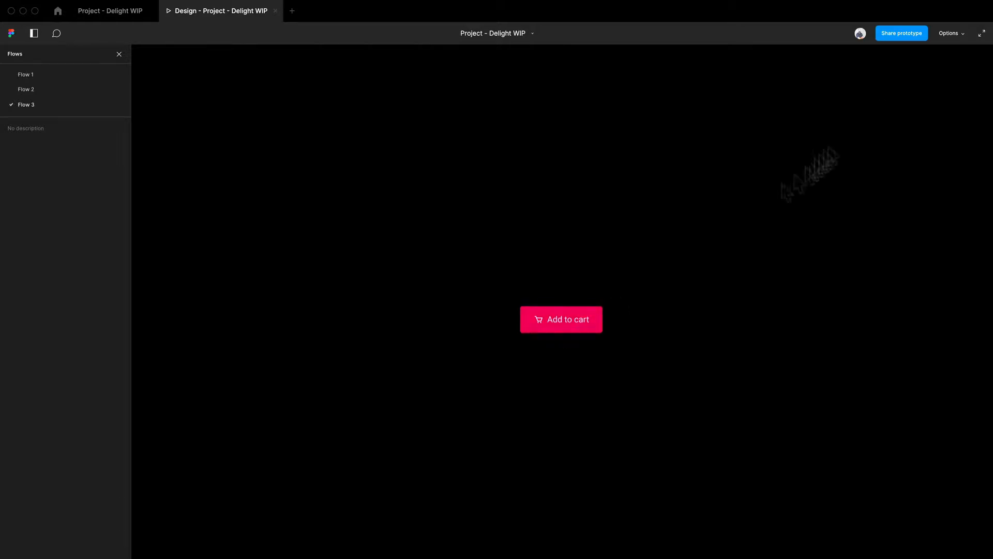
pyautogui.click(962, 33)
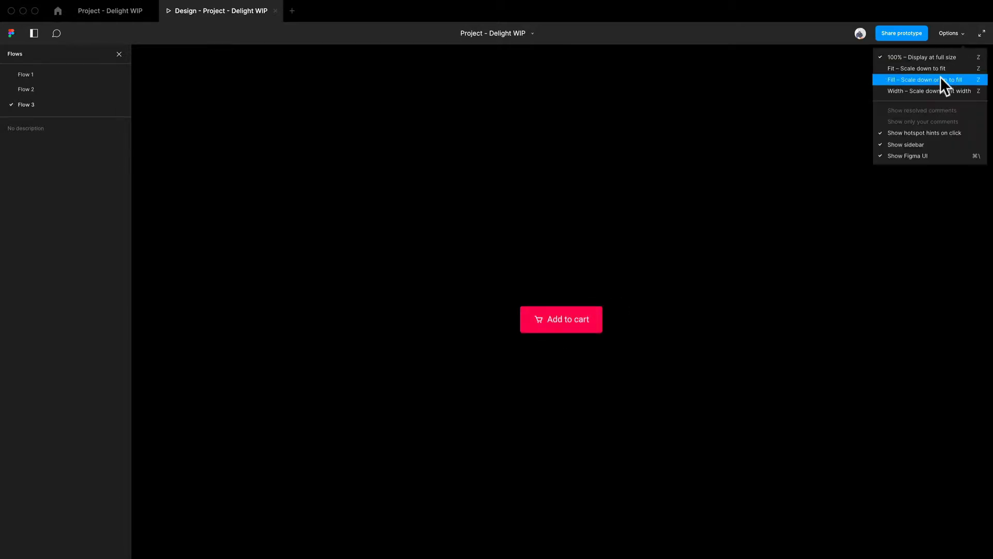
pyautogui.click(939, 79)
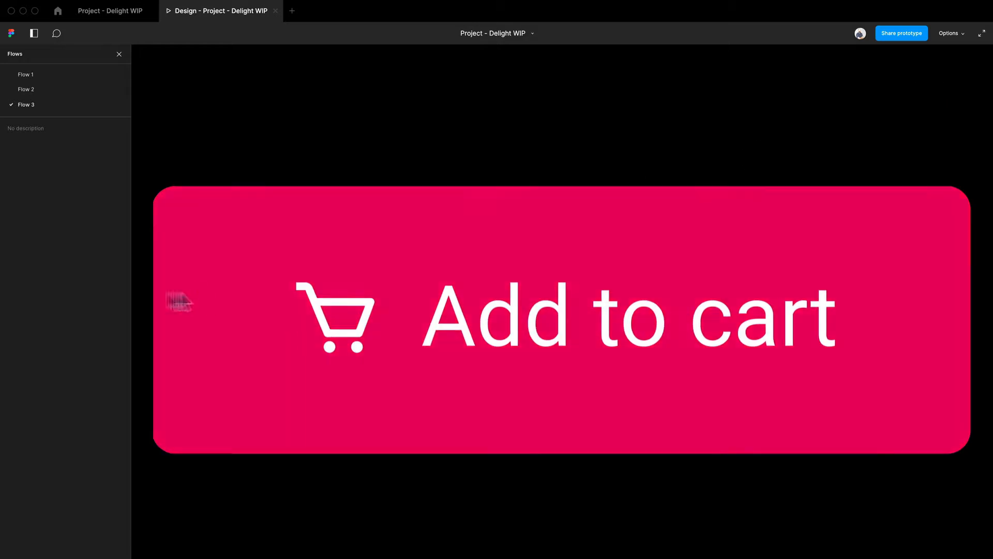
pyautogui.moveTo(131, 299); pyautogui.dragTo(364, 292)
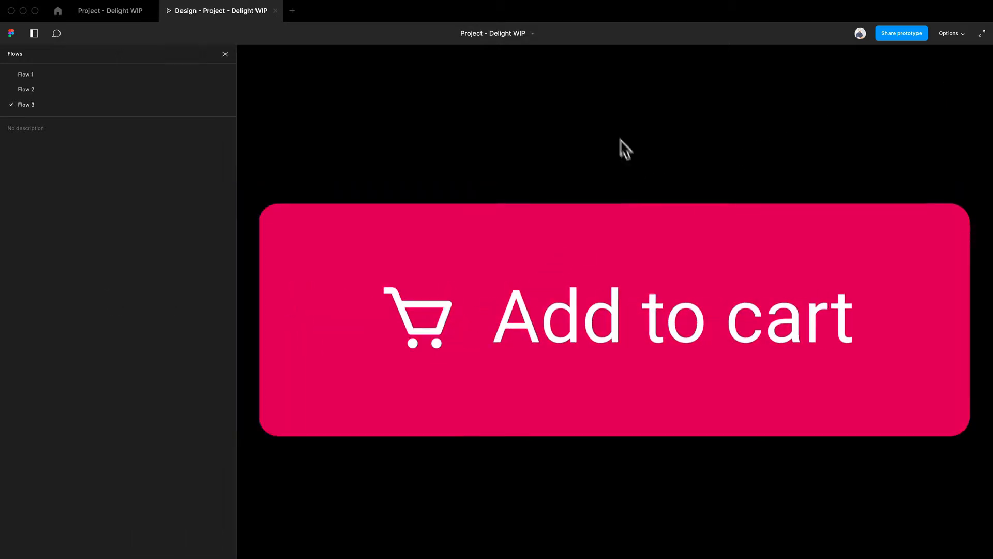
# Step: Test the Add to cart button's hover, click and return animations repeatedly in the enlarged preview
pyautogui.click(563, 312)
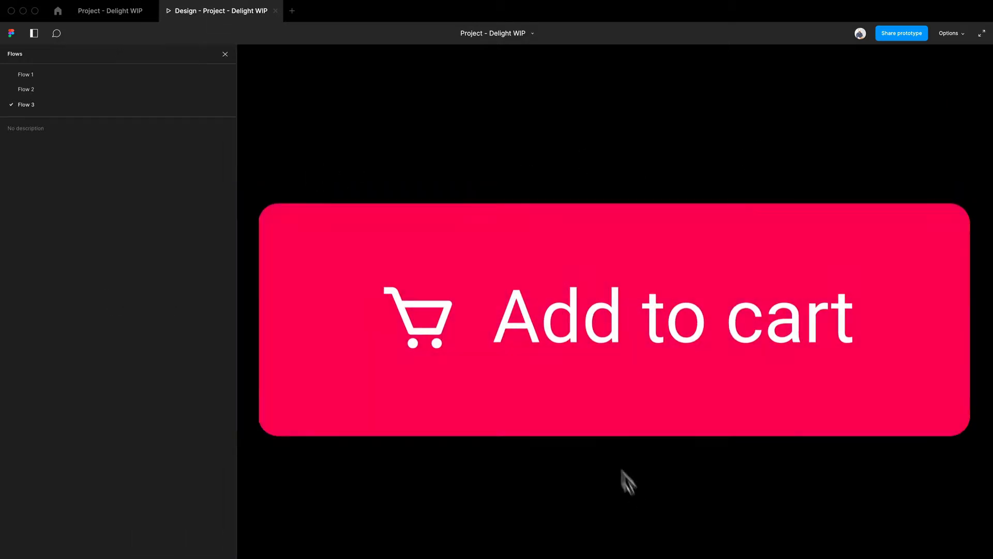
pyautogui.click(600, 390)
pyautogui.click(600, 390)
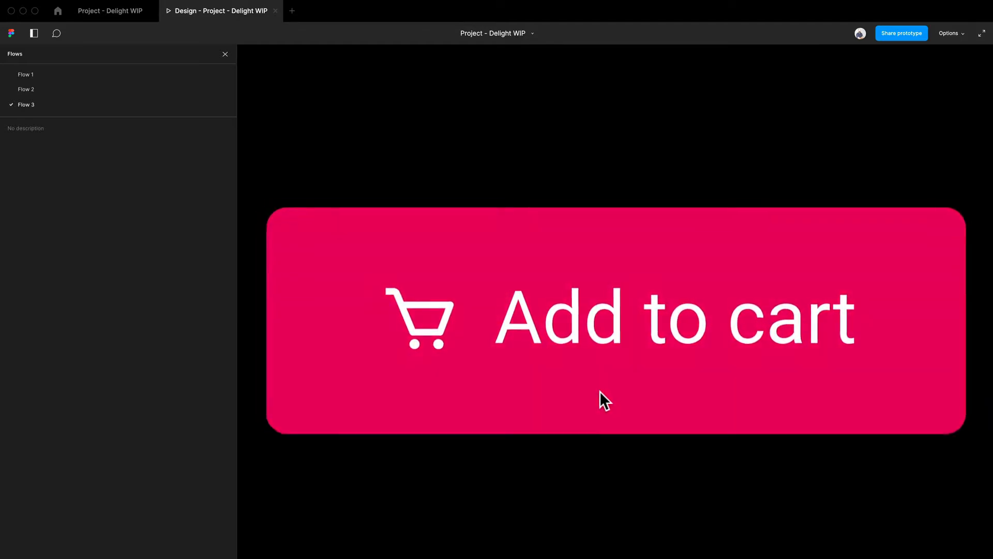
pyautogui.click(600, 357)
pyautogui.click(600, 348)
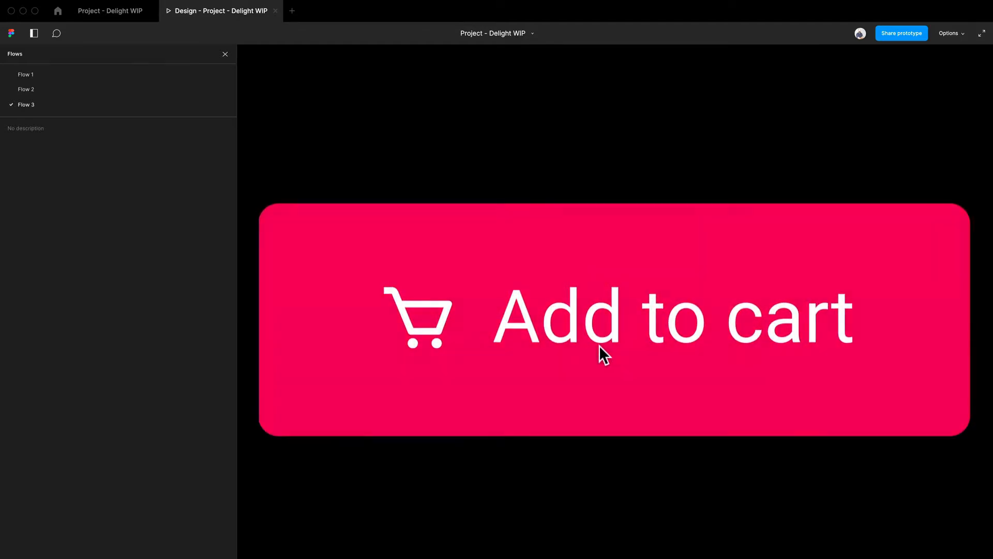
pyautogui.click(599, 346)
pyautogui.click(599, 345)
pyautogui.click(674, 303)
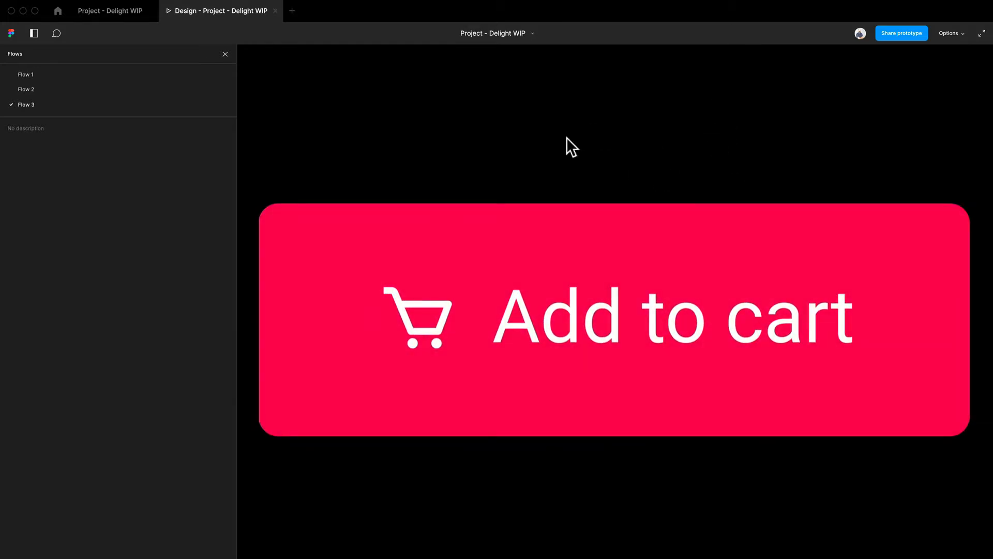